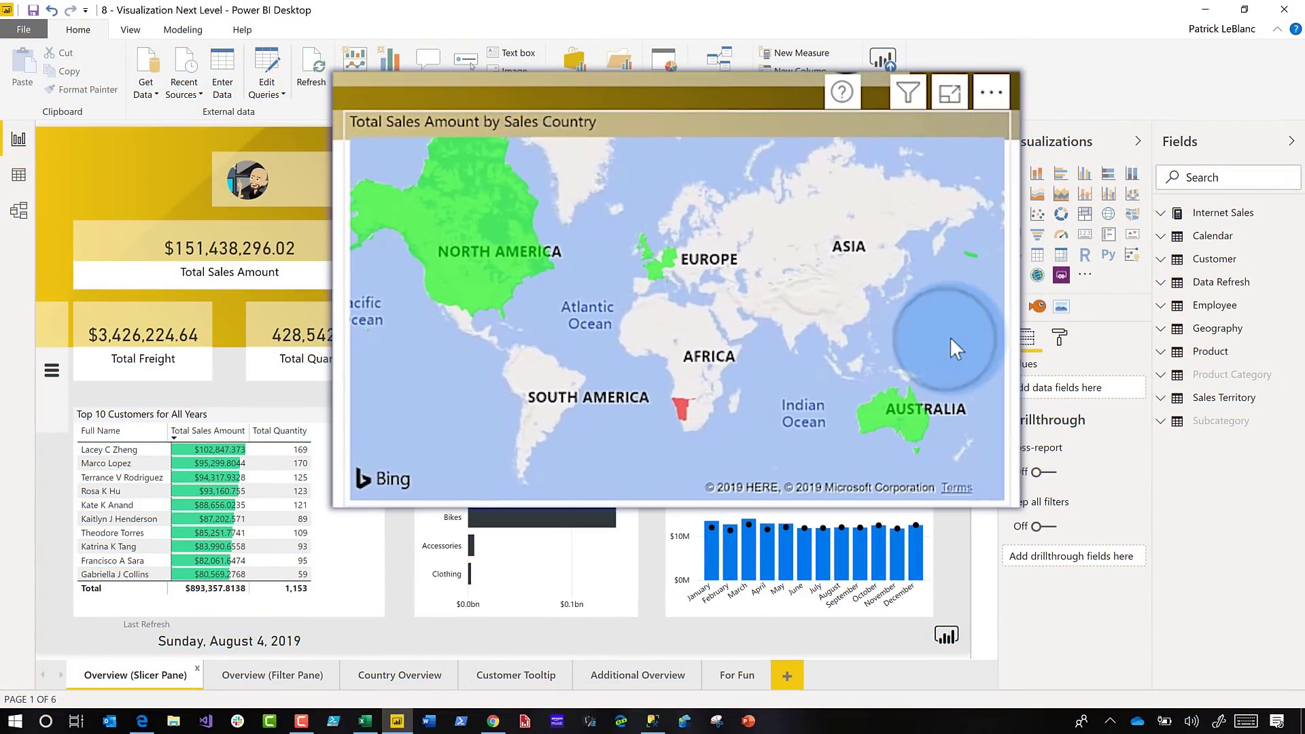
# Add and size a 'right-click to drill' text box beside the map, then discard it.
pyautogui.click(945, 340)
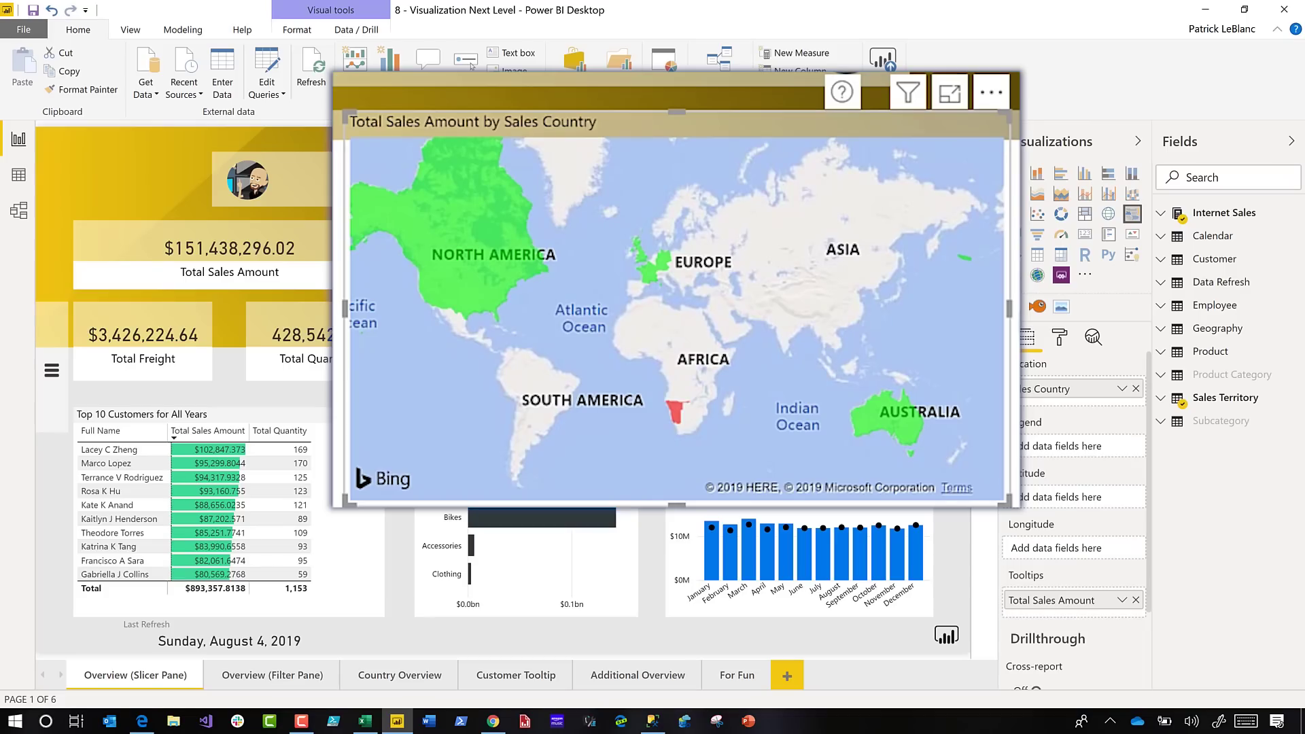
pyautogui.press('Escape')
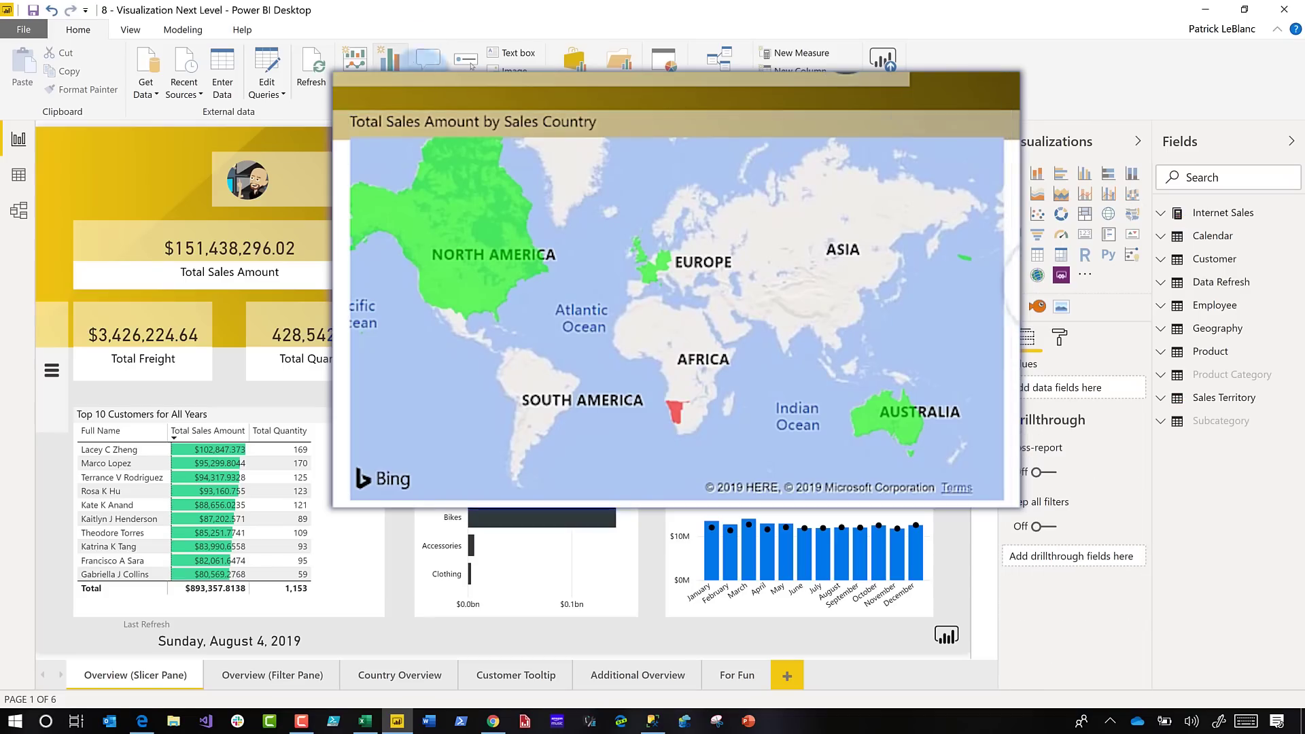
pyautogui.click(531, 48)
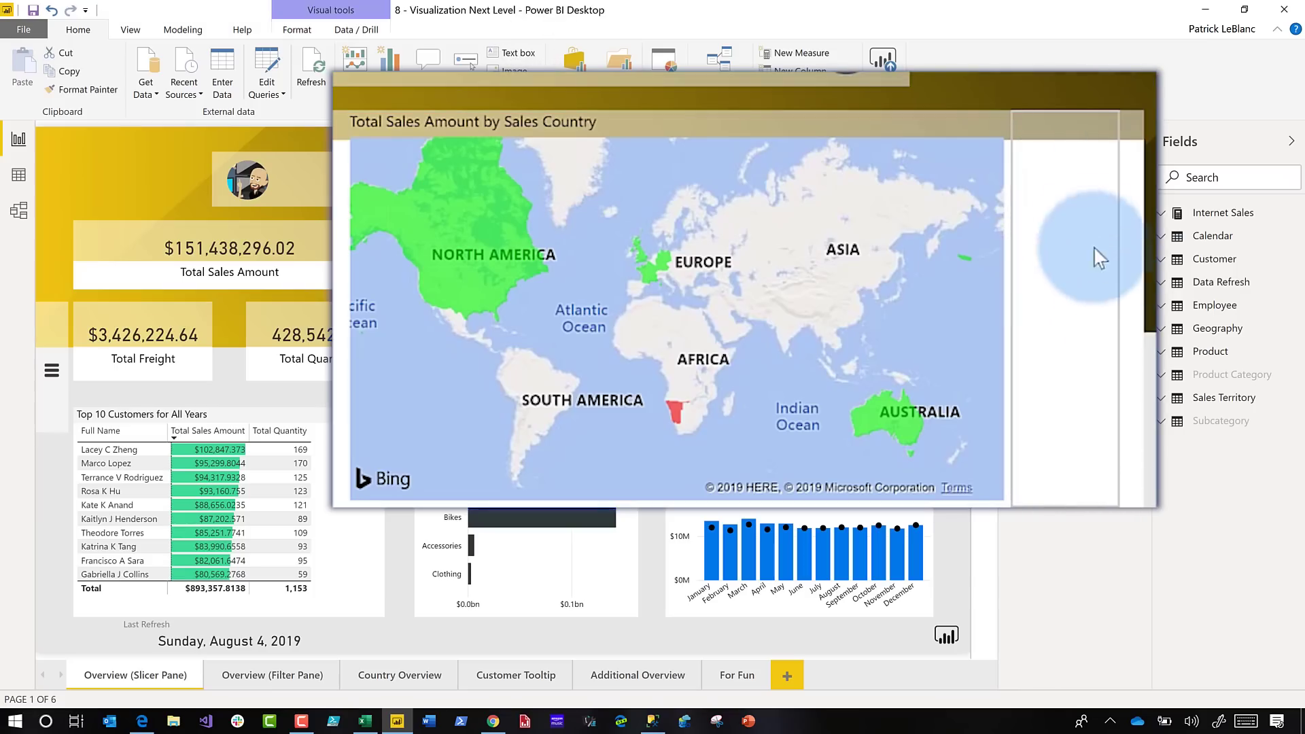
pyautogui.click(1073, 219)
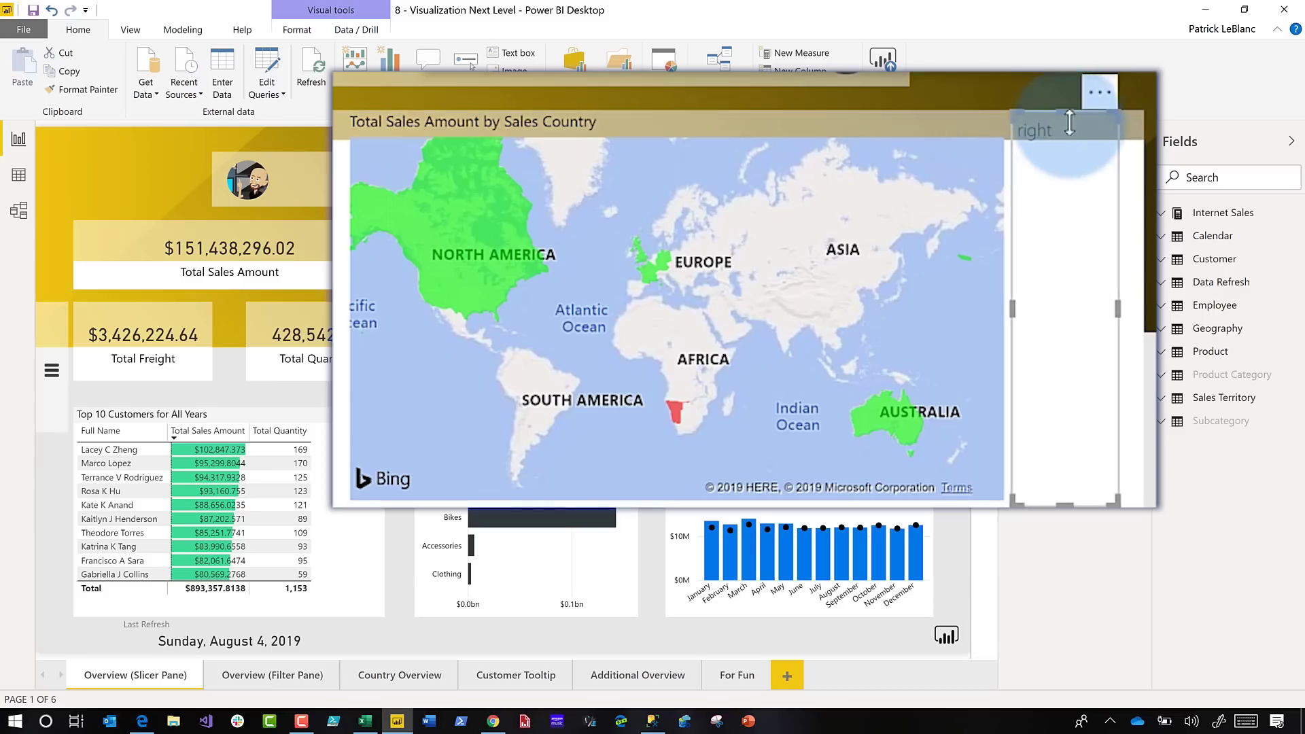
pyautogui.moveTo(1065, 114); pyautogui.dragTo(1067, 203)
pyautogui.click(1068, 205)
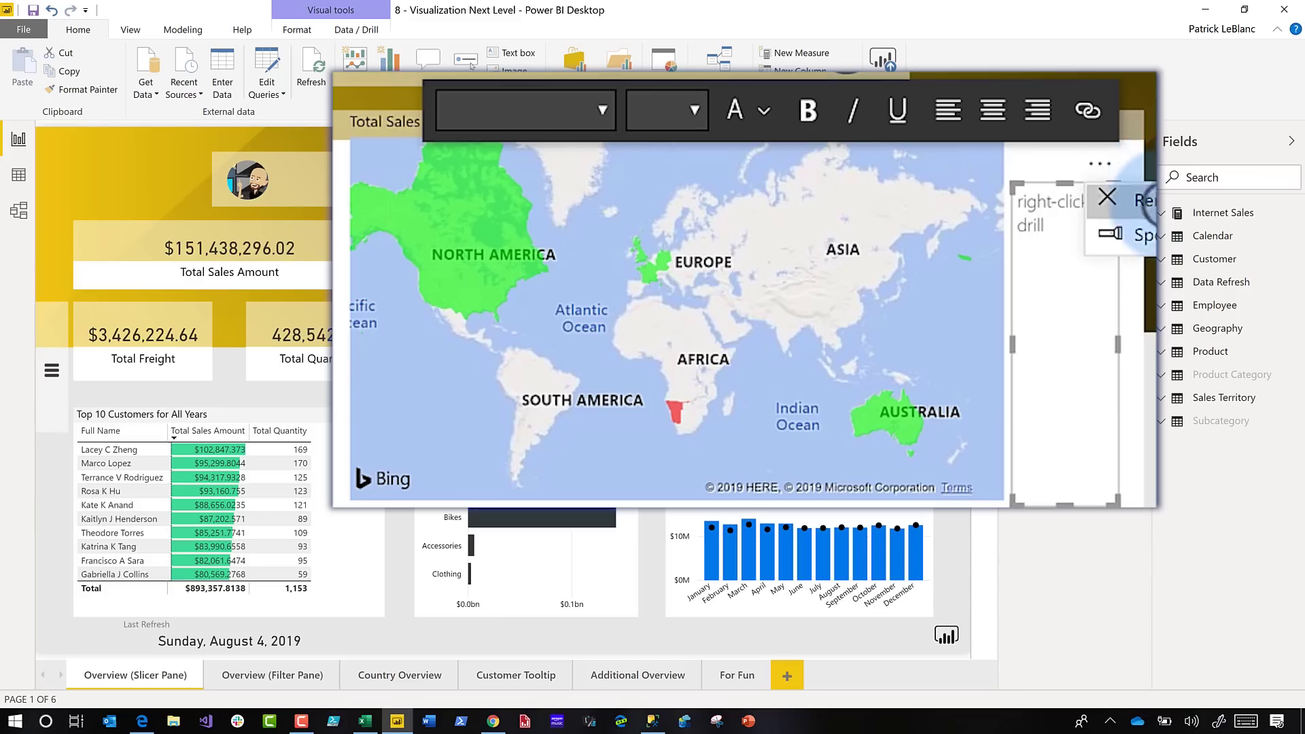
pyautogui.click(1106, 198)
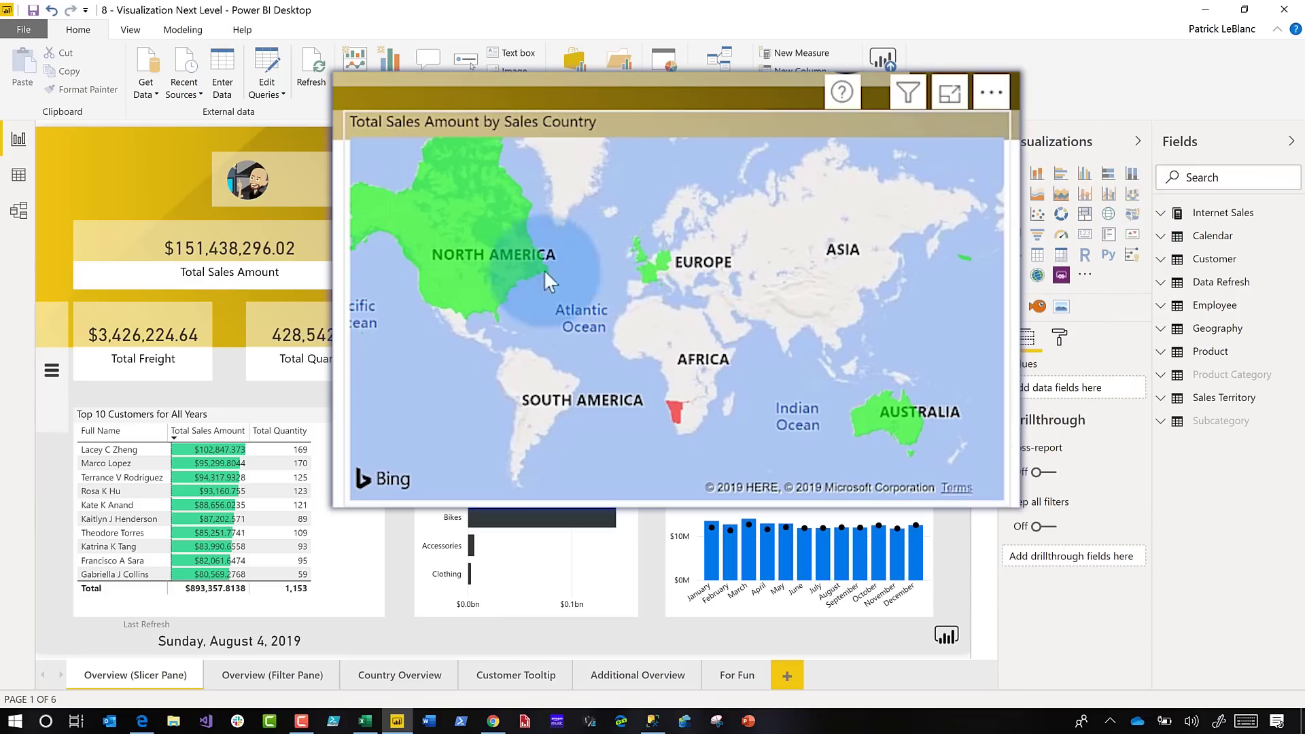
# Return the map to normal report size and check its Drillthrough > Country Overview option.
pyautogui.moveTo(489, 272)
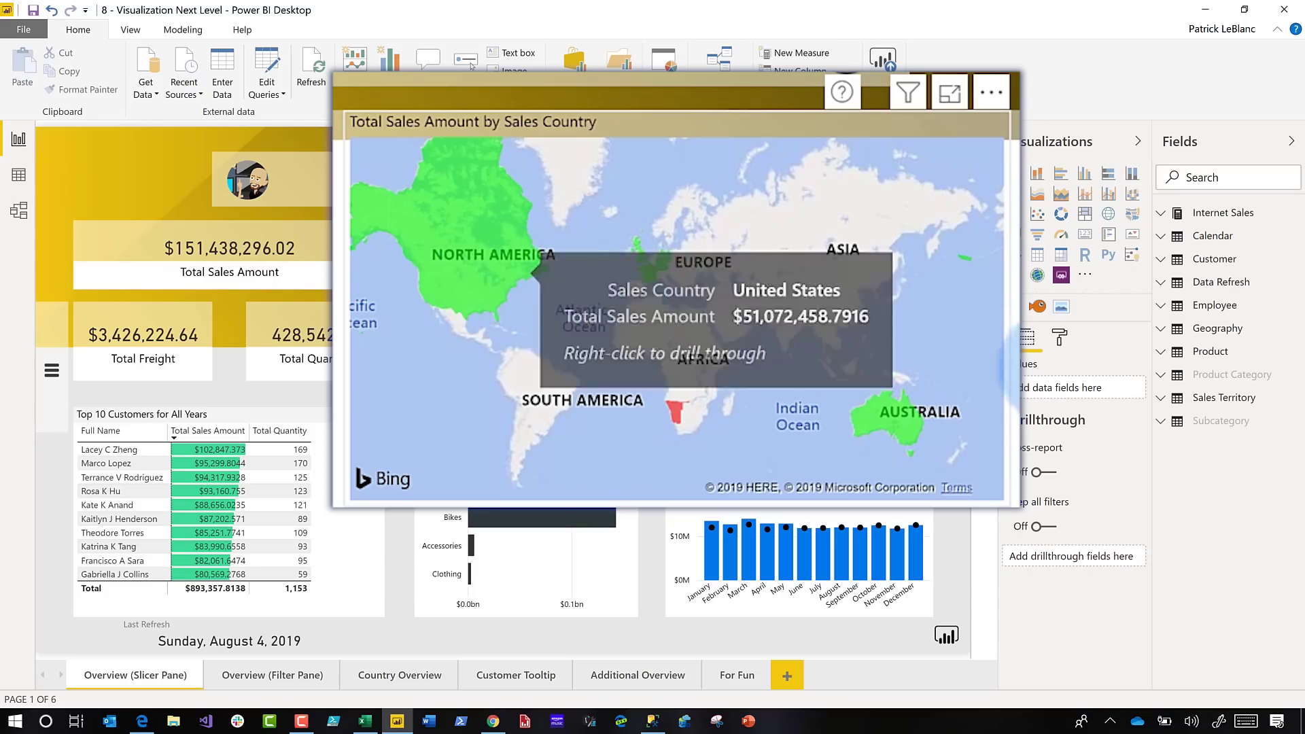
pyautogui.click(498, 601)
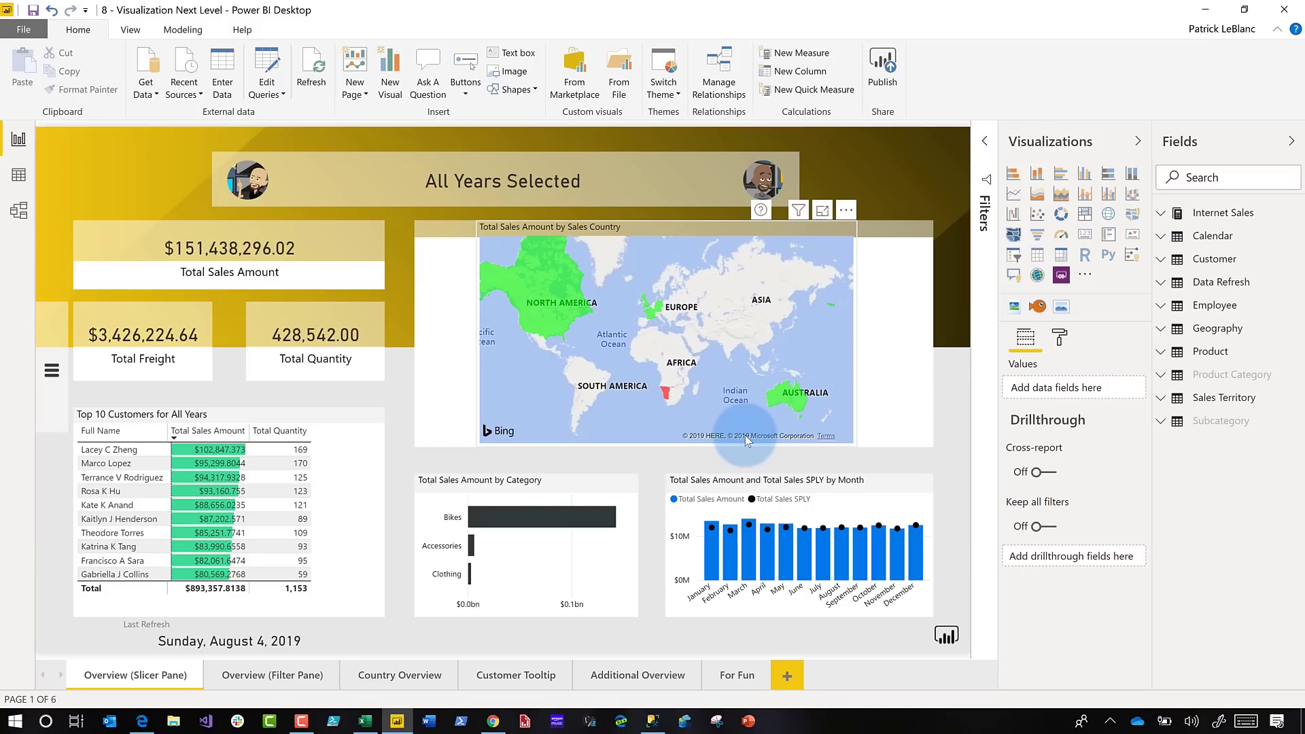
pyautogui.click(560, 323)
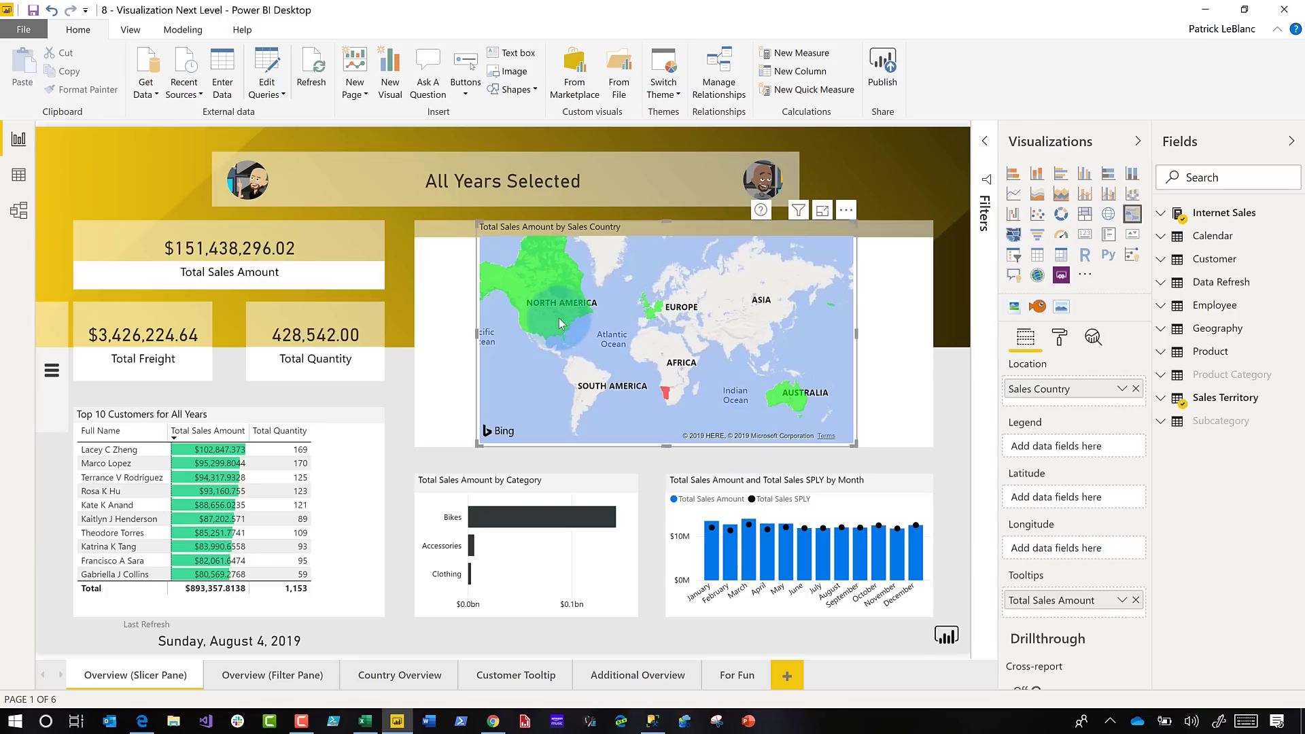
pyautogui.rightClick(561, 323)
pyautogui.moveTo(615, 387)
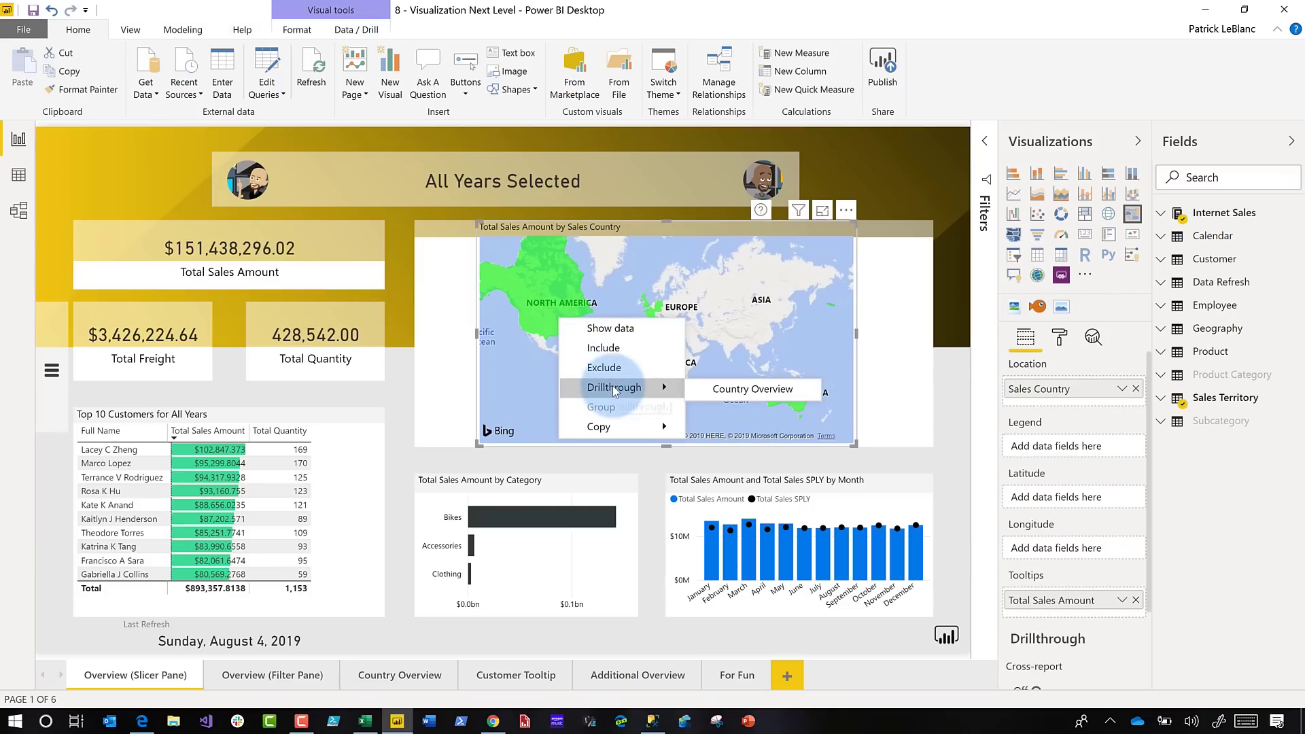
pyautogui.click(885, 398)
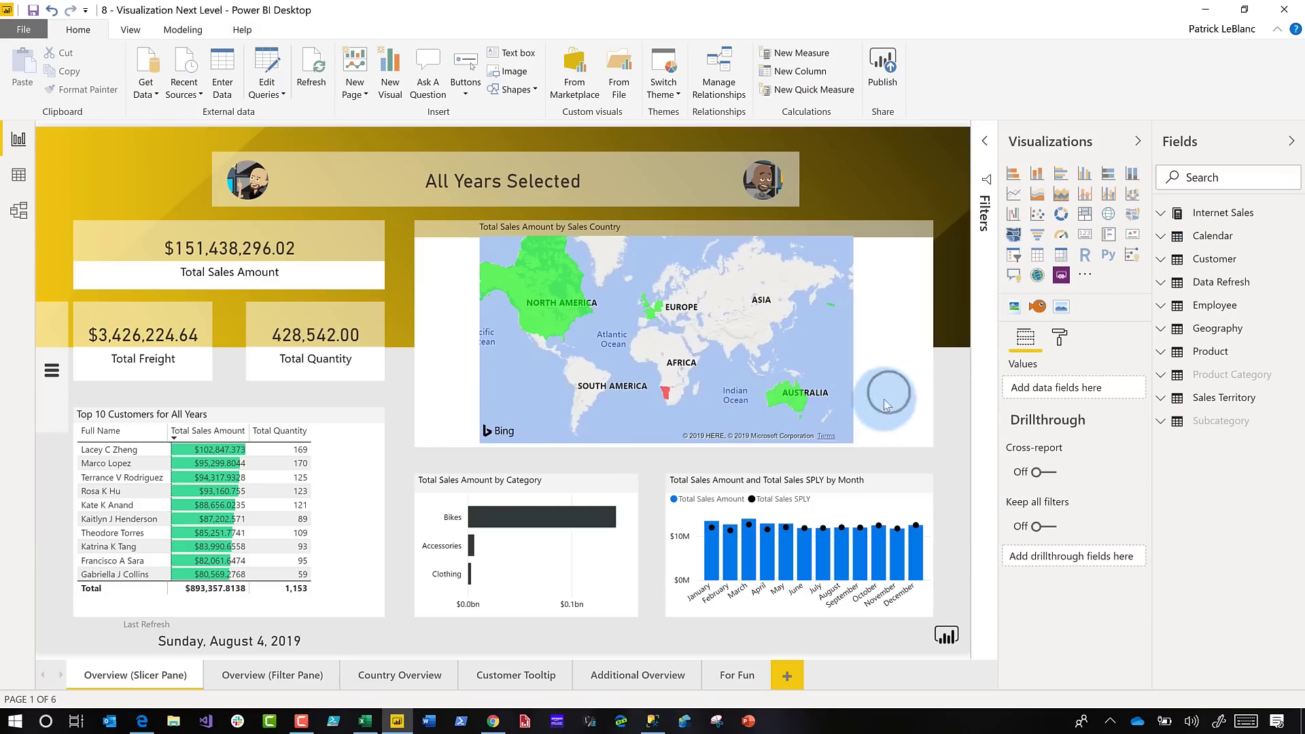
# Add a blank report page, rename it 'map drill help', and hide it.
pyautogui.click(788, 678)
pyautogui.doubleClick(799, 676)
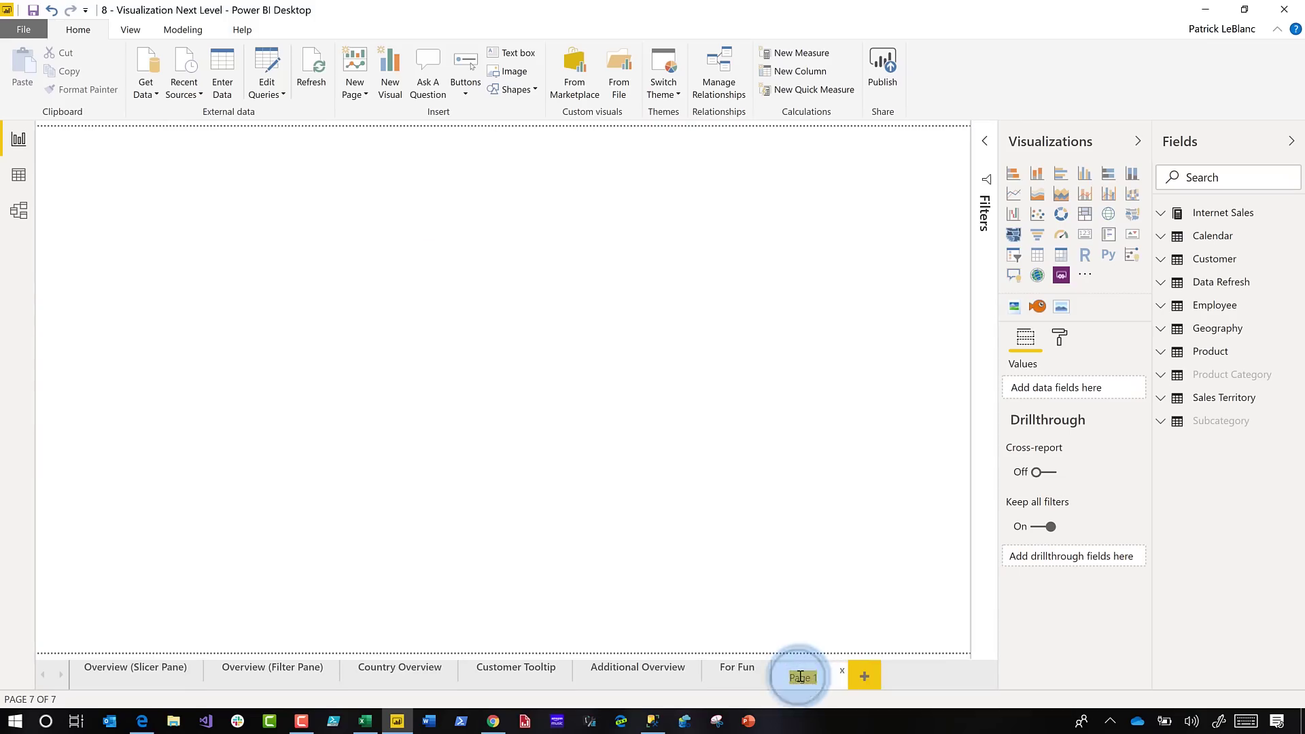
pyautogui.write('map')
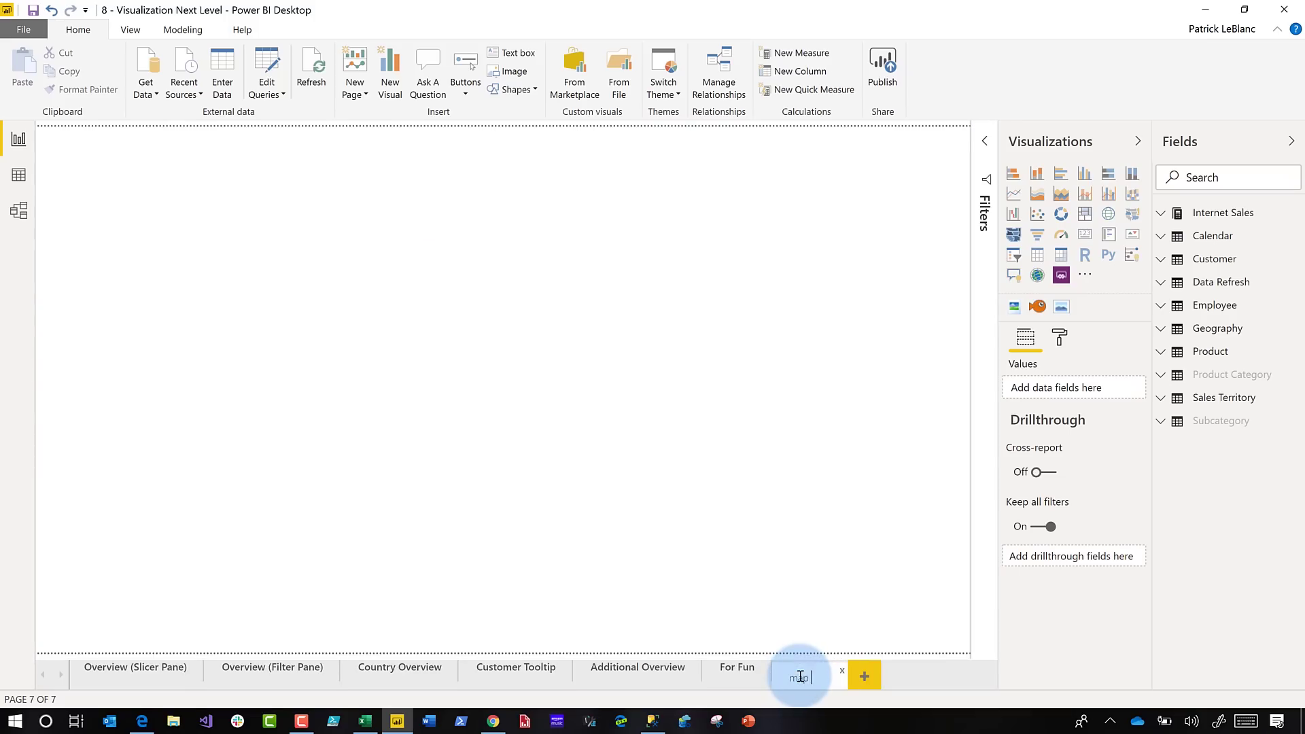
pyautogui.click(848, 564)
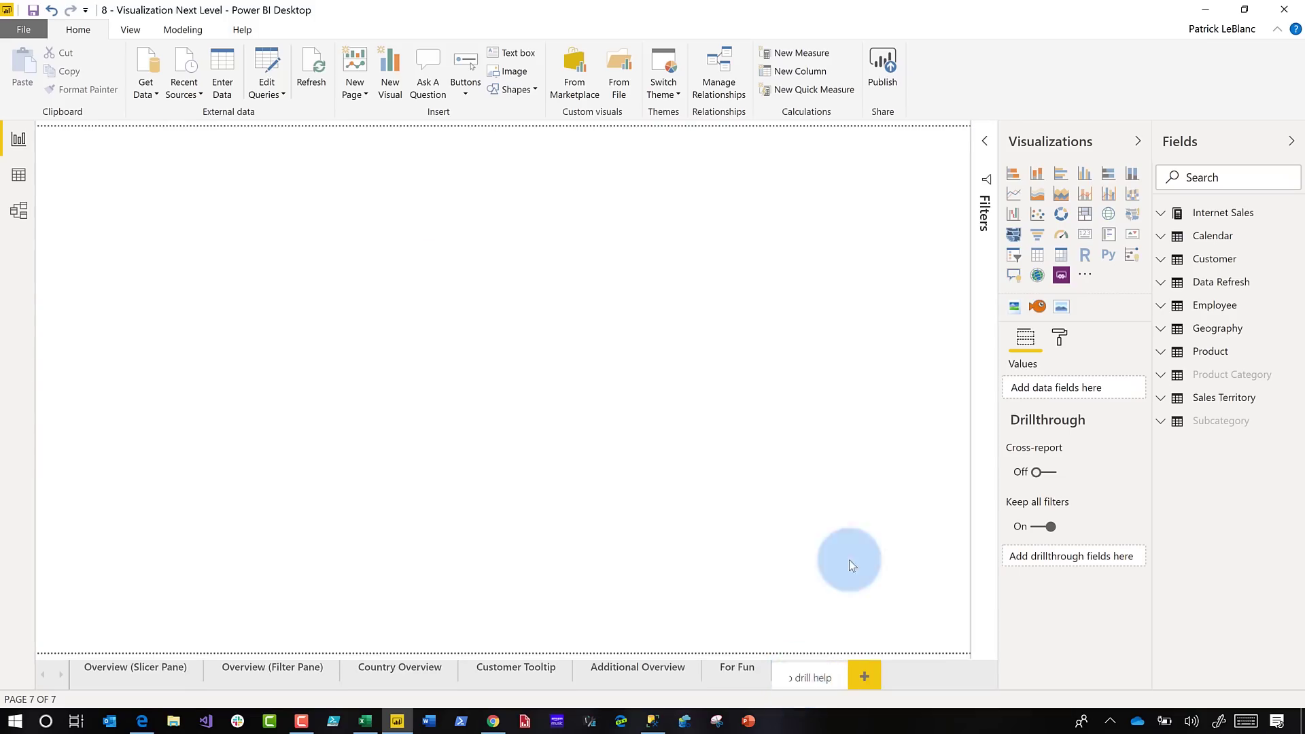
pyautogui.rightClick(823, 673)
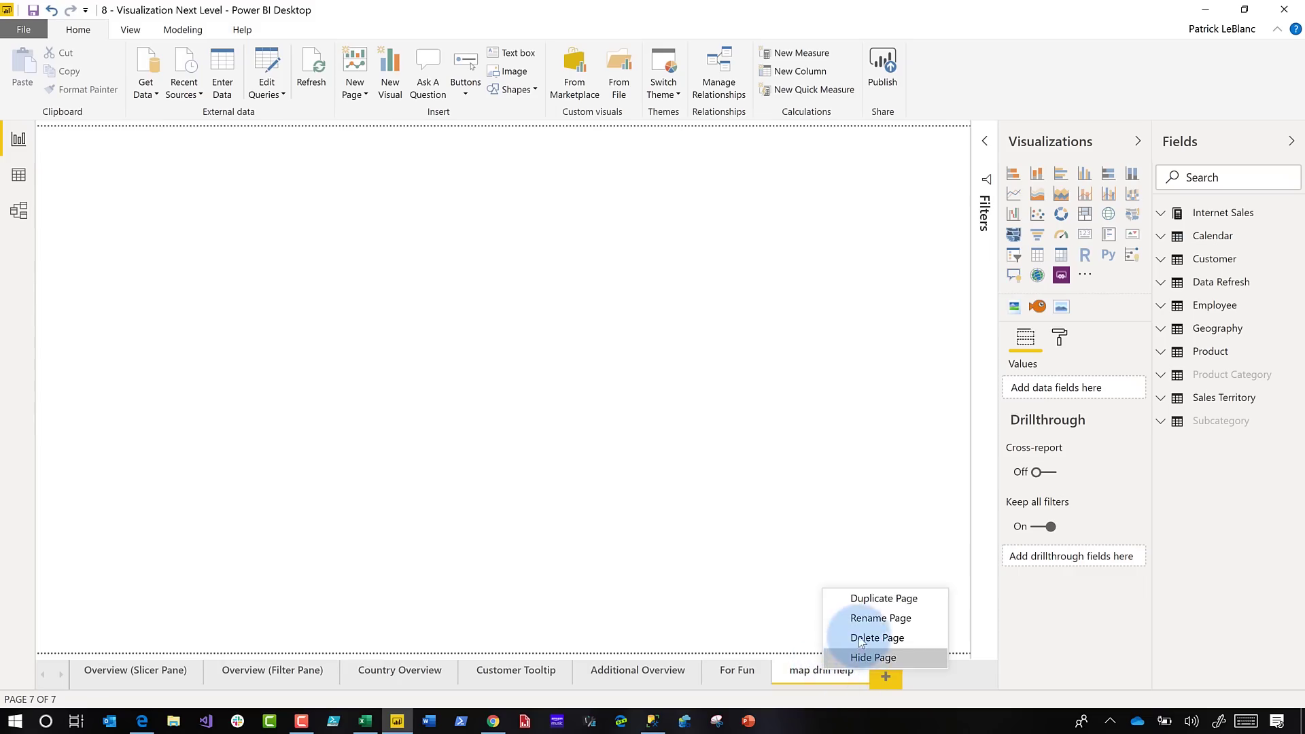
pyautogui.click(879, 656)
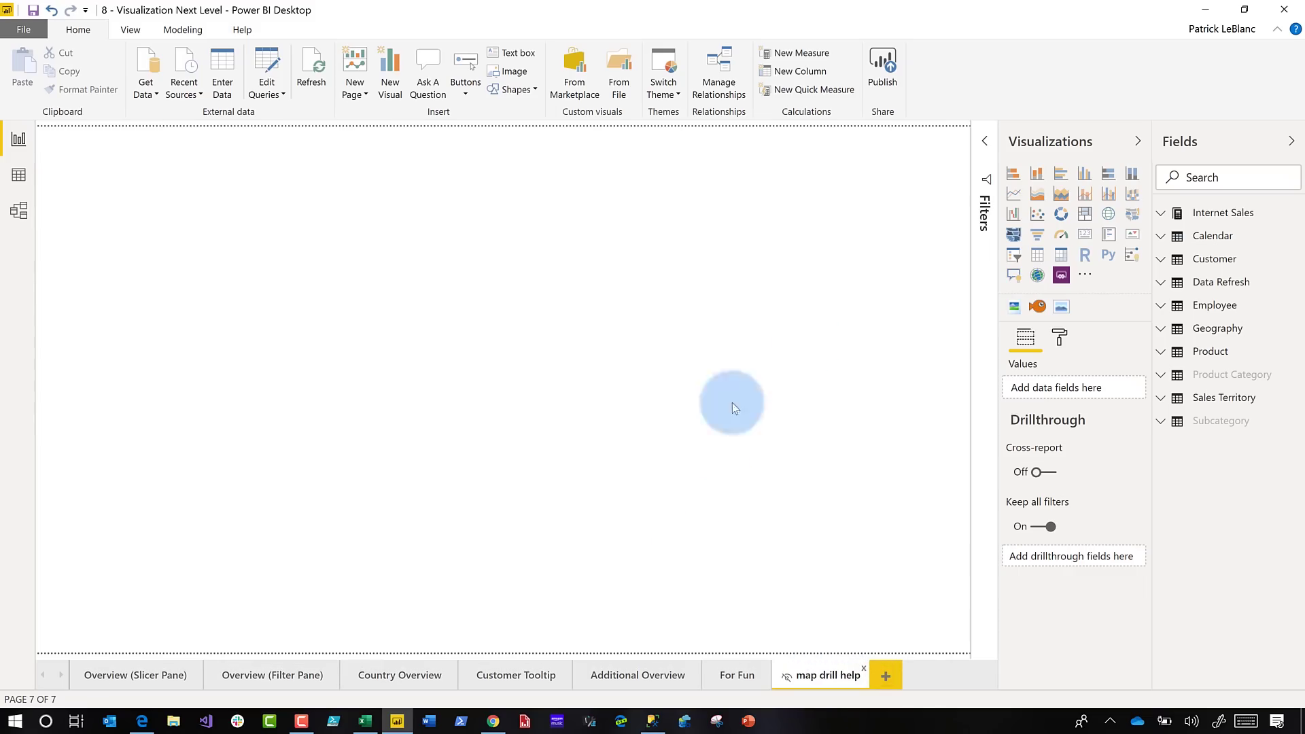
pyautogui.click(1059, 337)
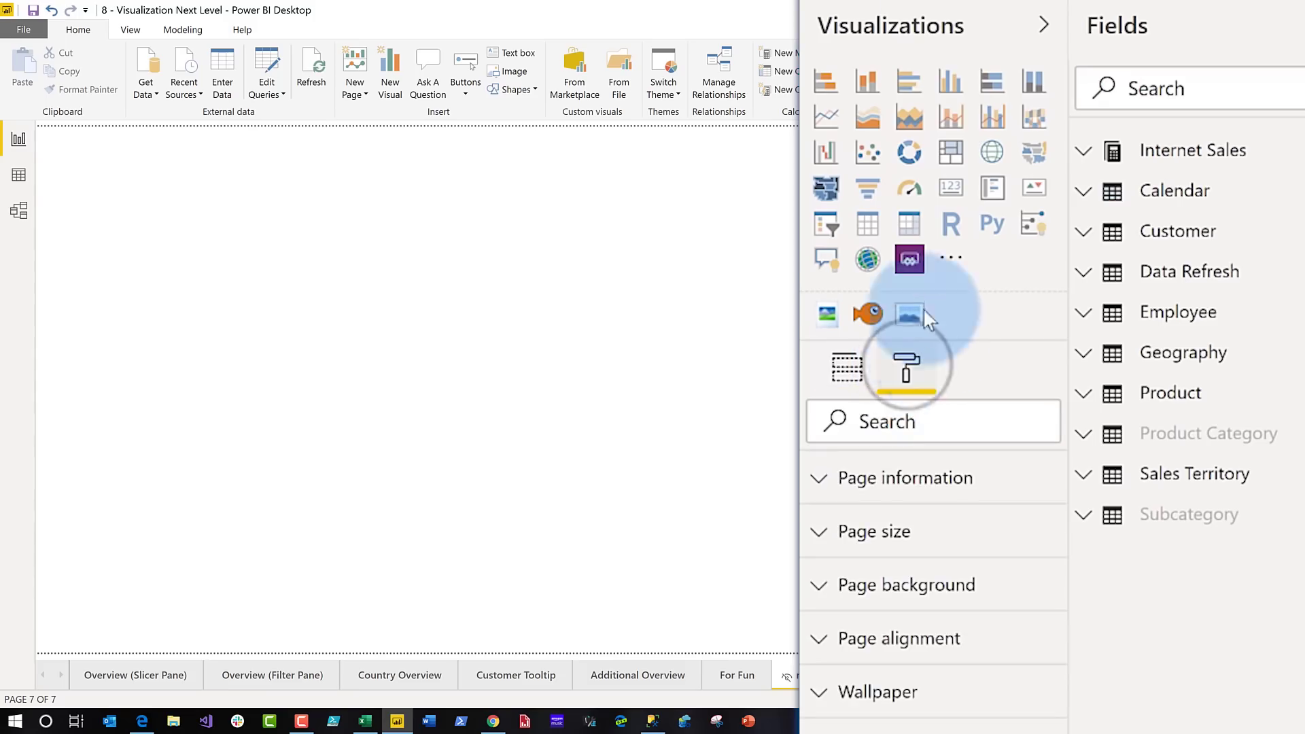
# Turn Tooltip on in Page information and set the page size type to Tooltip.
pyautogui.click(894, 482)
pyautogui.scroll(-4, 927, 568)
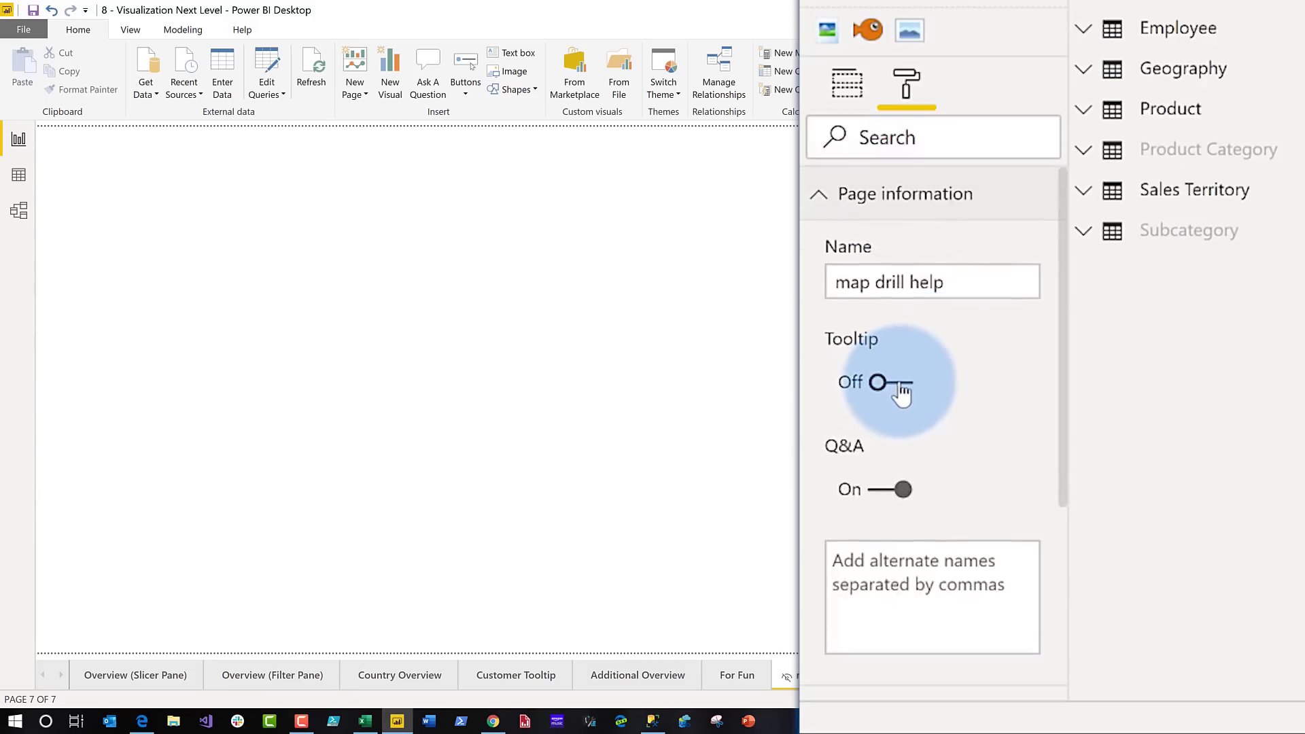
pyautogui.click(904, 391)
pyautogui.click(824, 198)
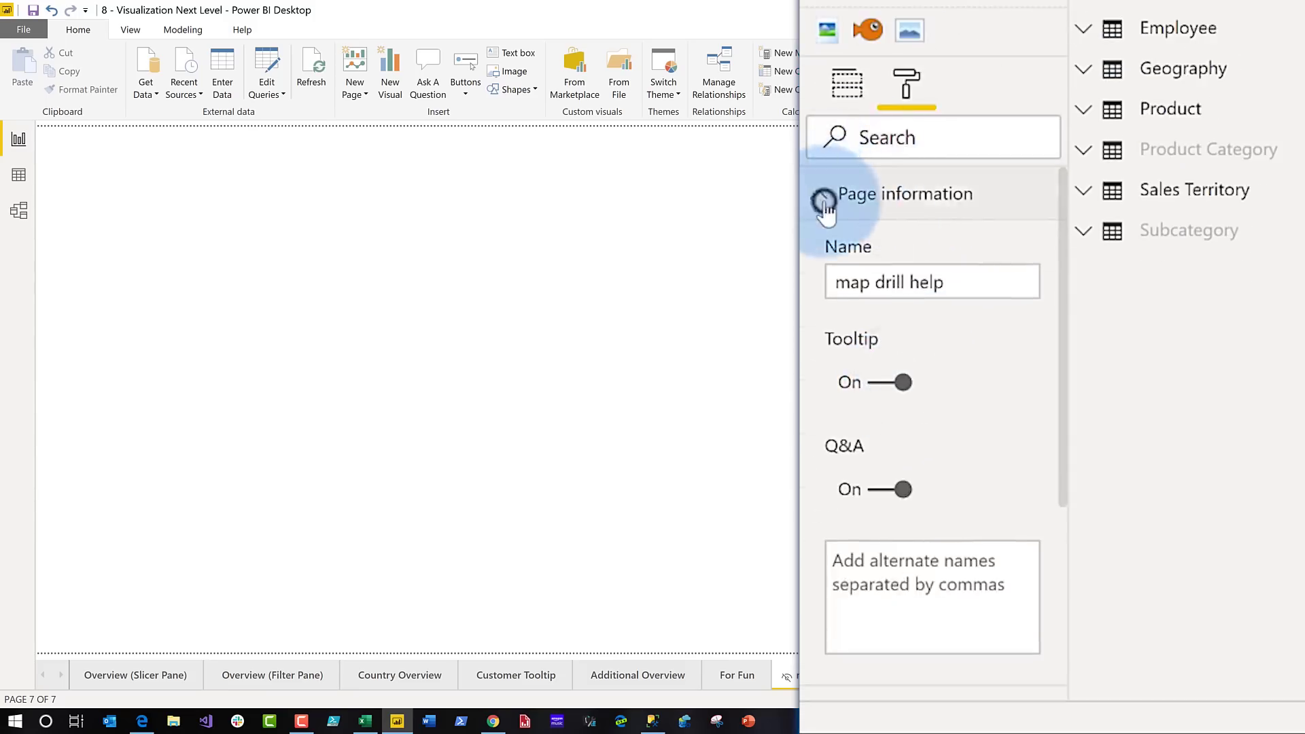
pyautogui.click(856, 257)
pyautogui.click(914, 332)
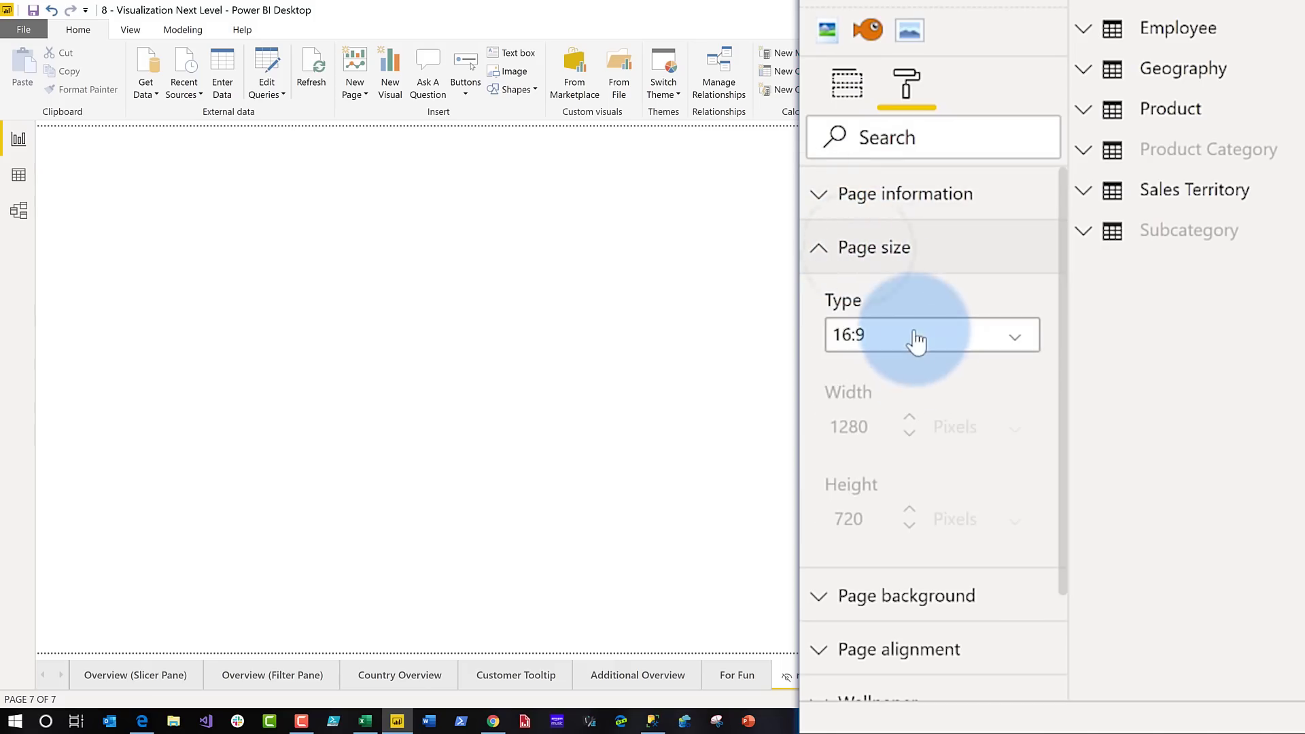
pyautogui.click(874, 470)
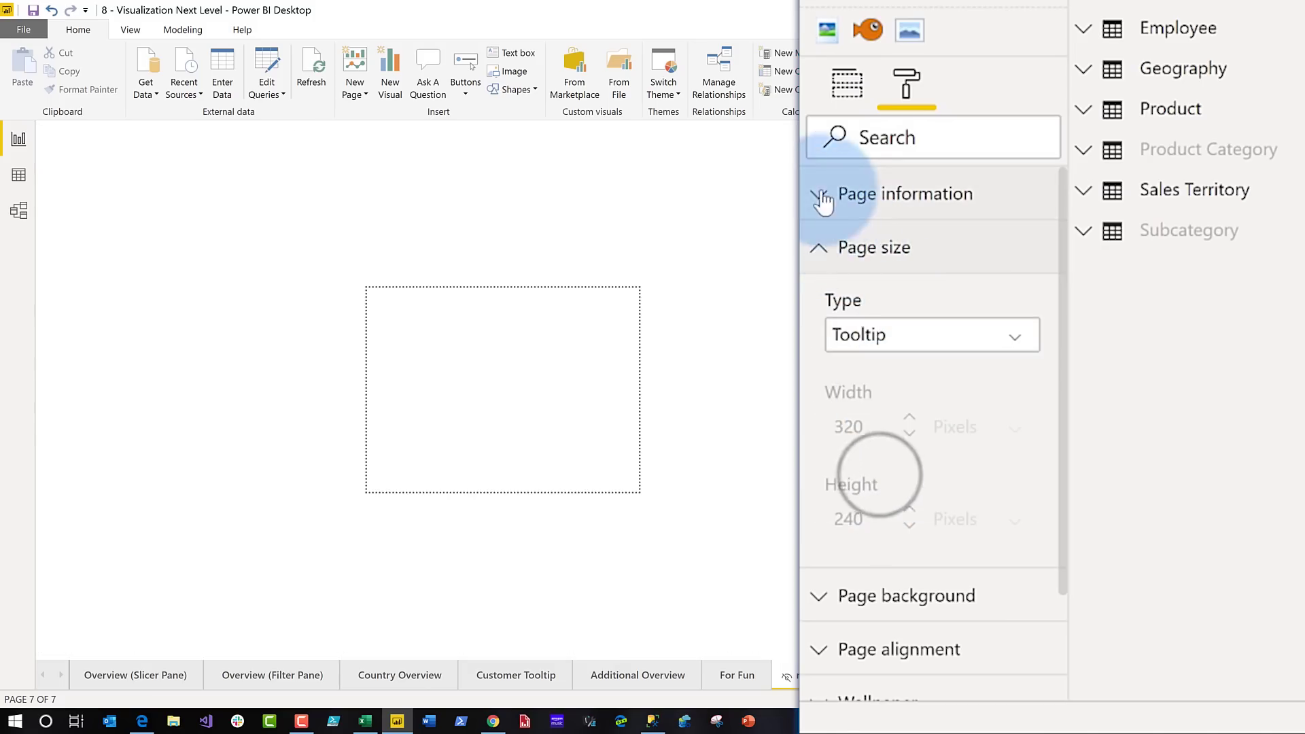
pyautogui.click(831, 265)
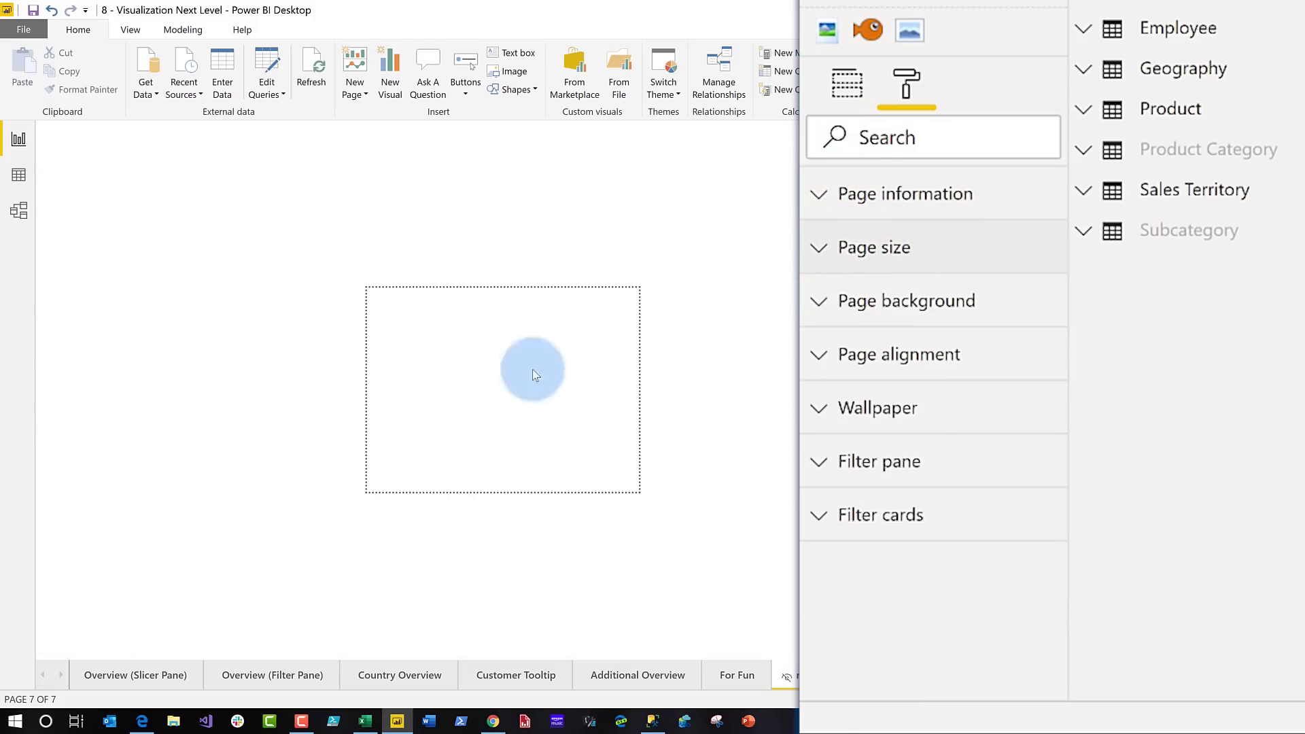
# Check the Page View choices on the View ribbon, then return to Home.
pyautogui.click(130, 31)
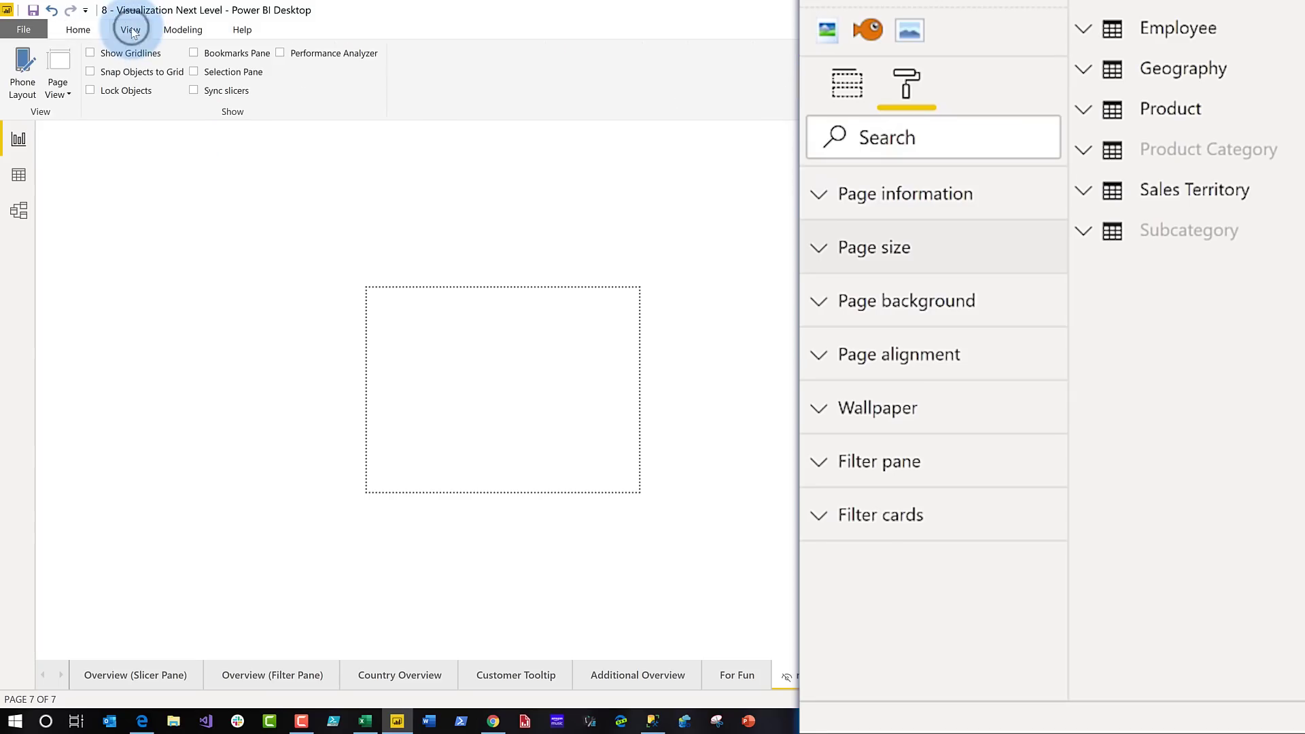
pyautogui.click(60, 94)
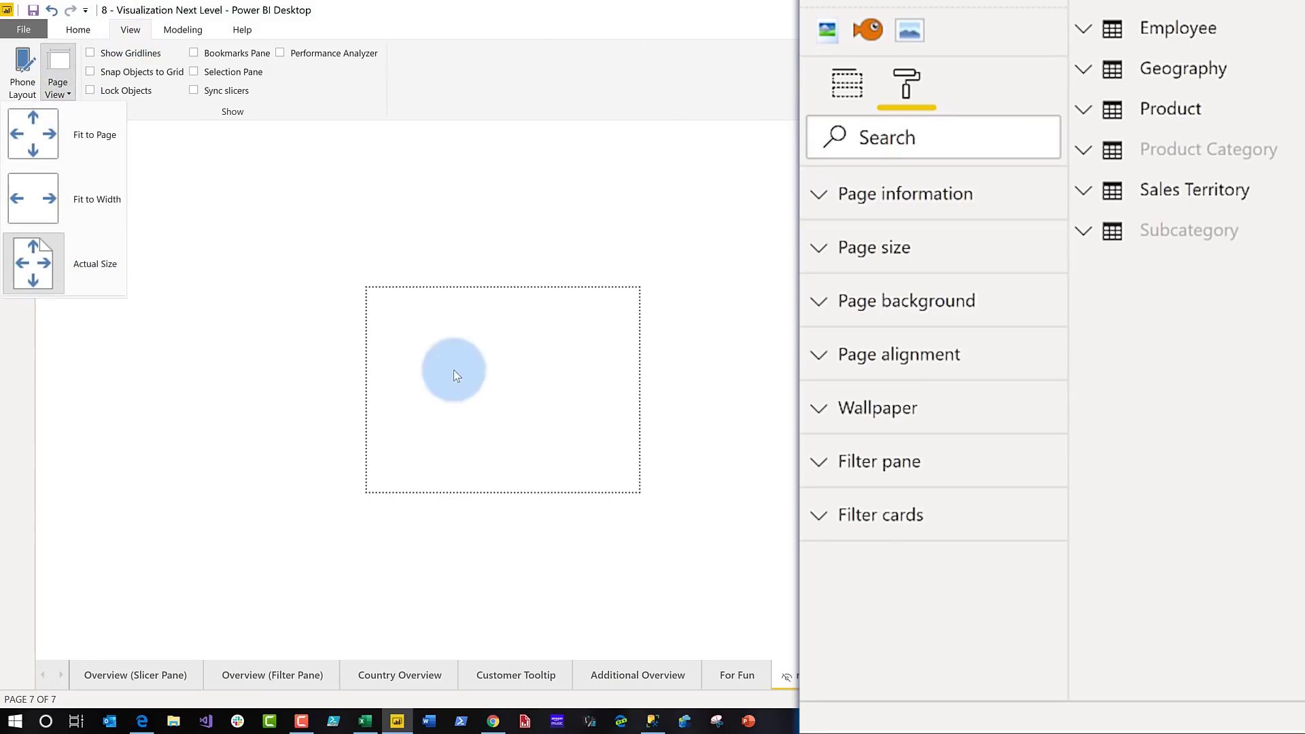
pyautogui.click(474, 369)
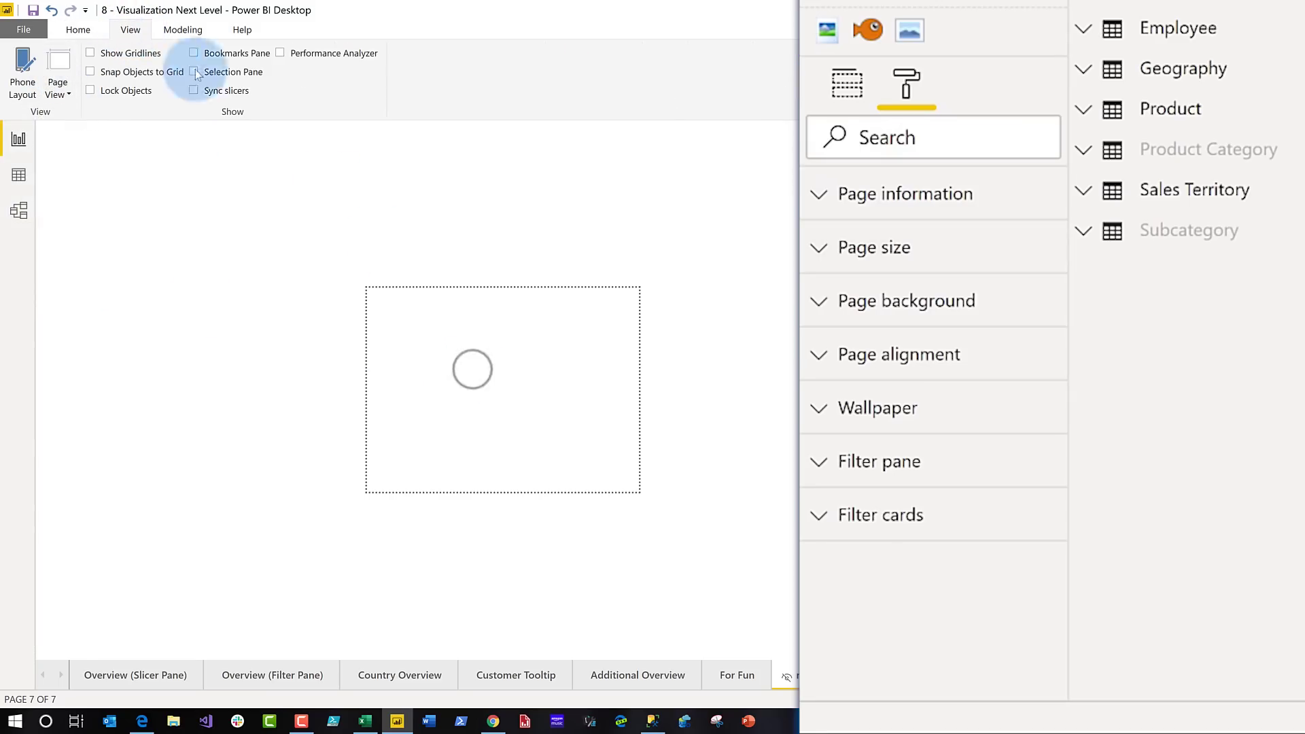
pyautogui.click(72, 30)
pyautogui.click(431, 379)
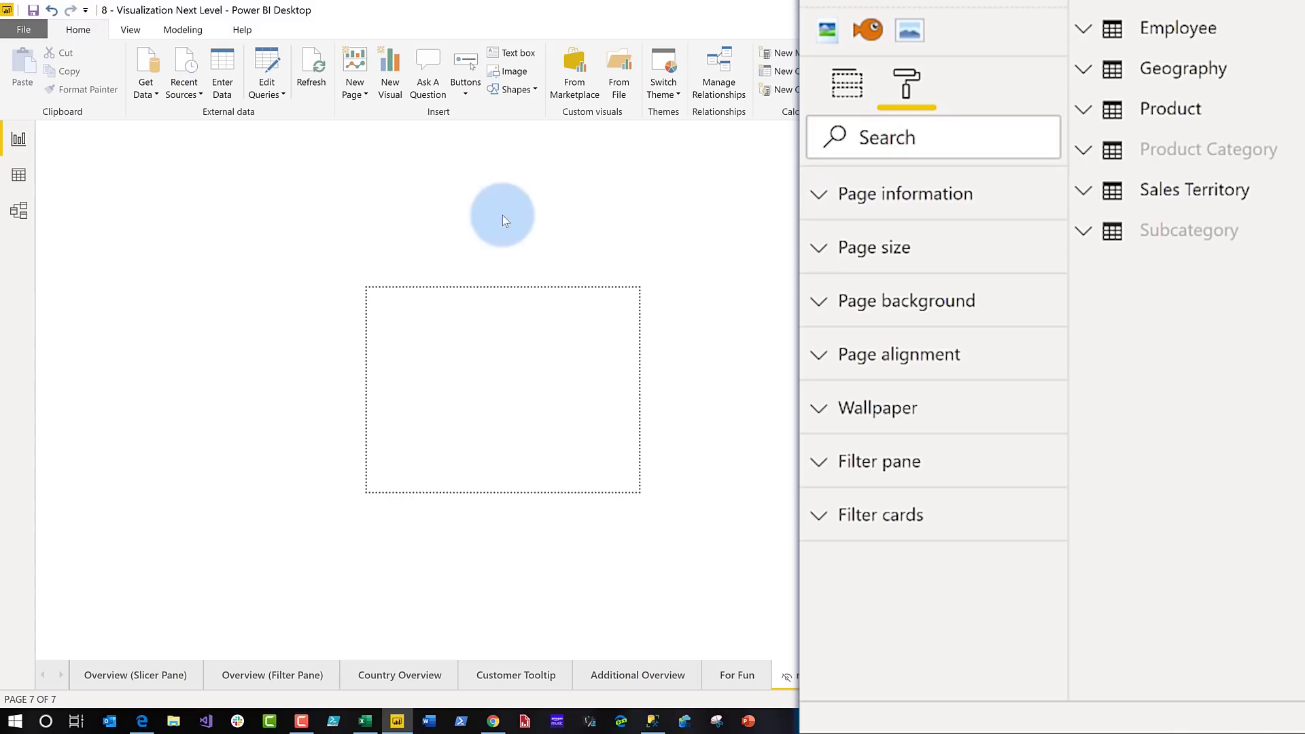
# Insert Instruction.gif as an image on the page, then delete it.
pyautogui.click(511, 72)
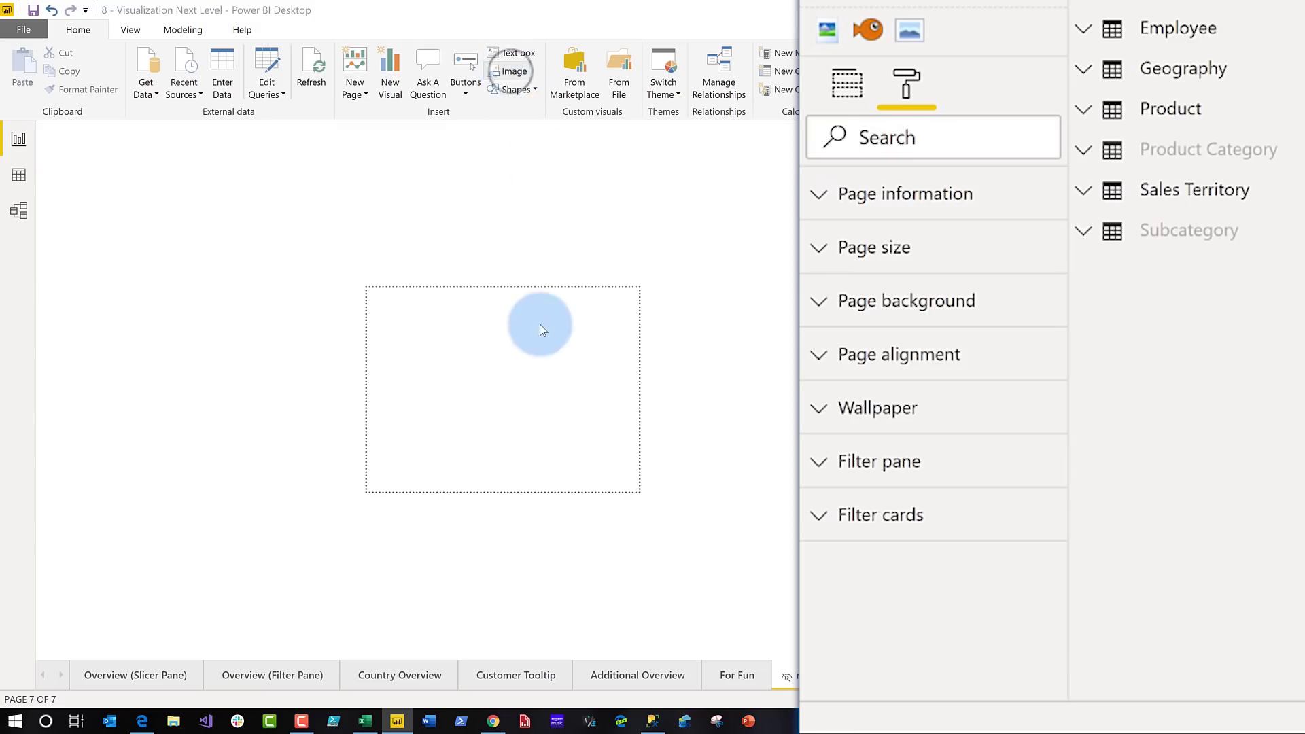
pyautogui.click(201, 100)
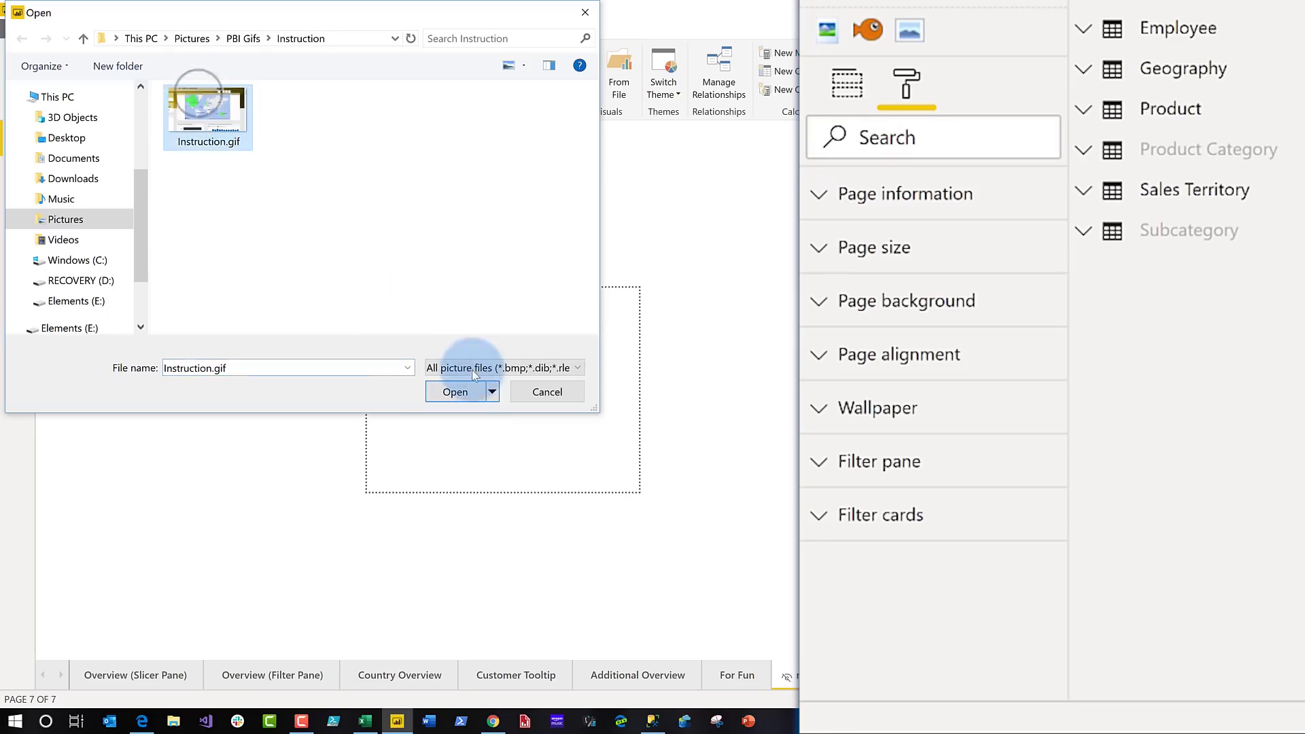
pyautogui.click(455, 391)
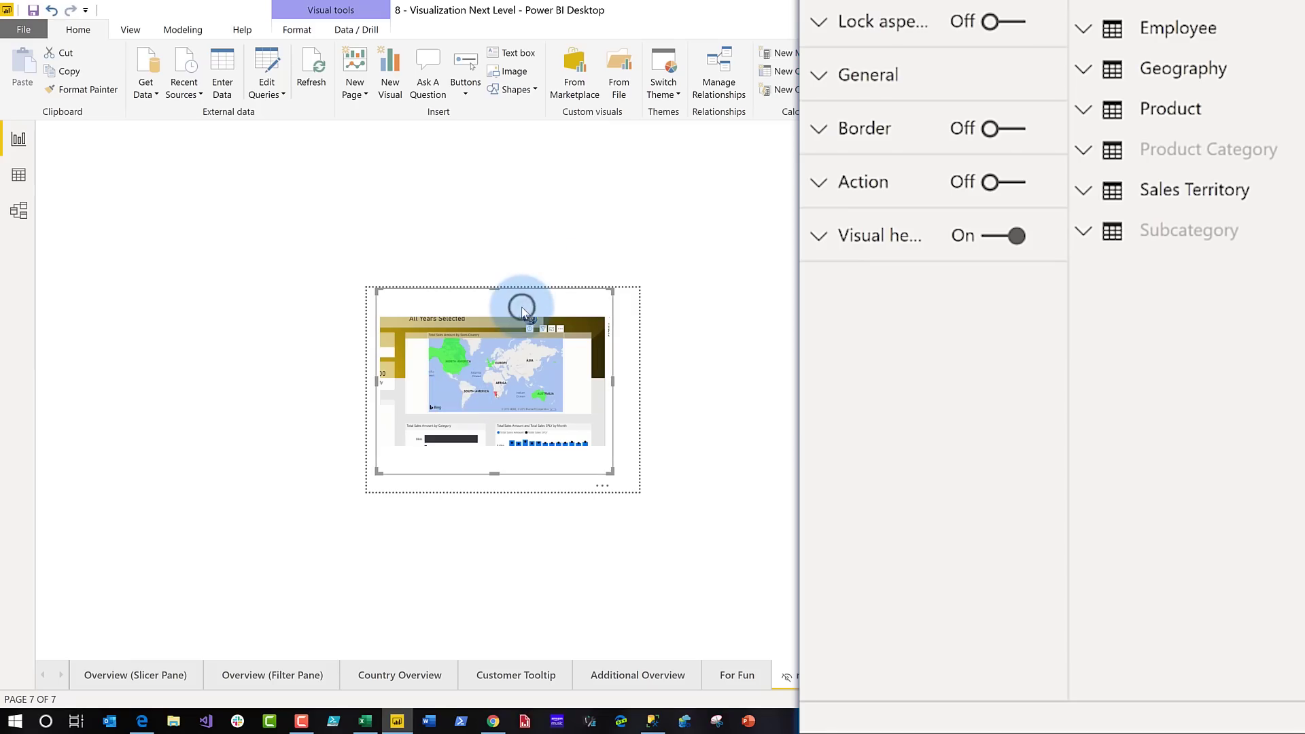
pyautogui.press('Delete')
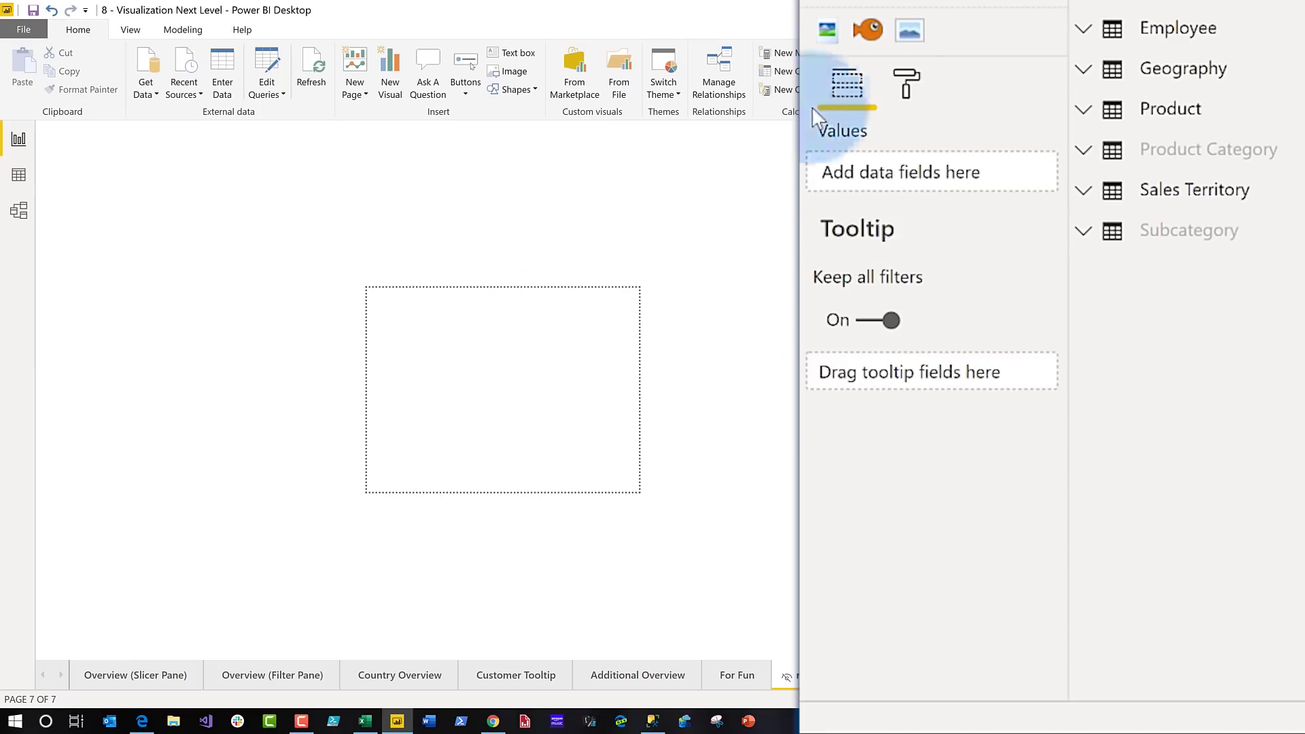
# Set Instruction.gif as the page background with 0% transparency and Fit image fit.
pyautogui.click(903, 89)
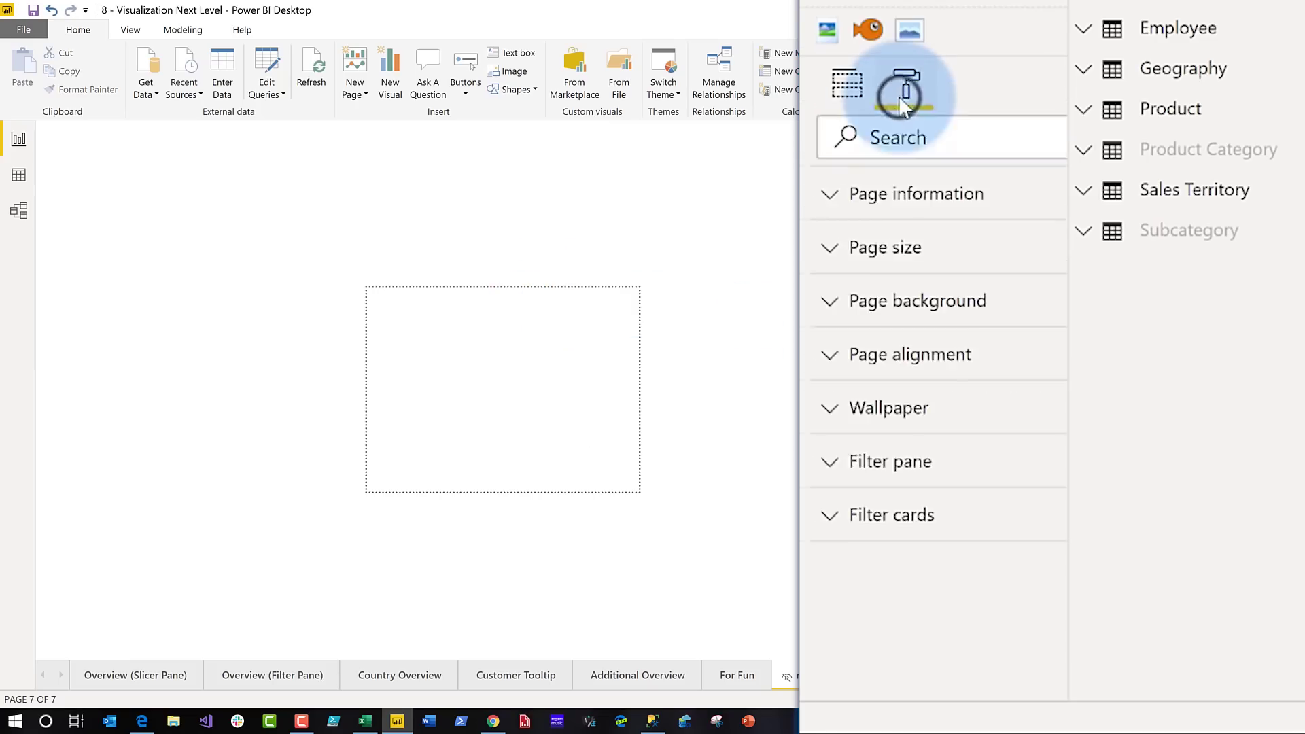
pyautogui.click(864, 309)
pyautogui.click(922, 551)
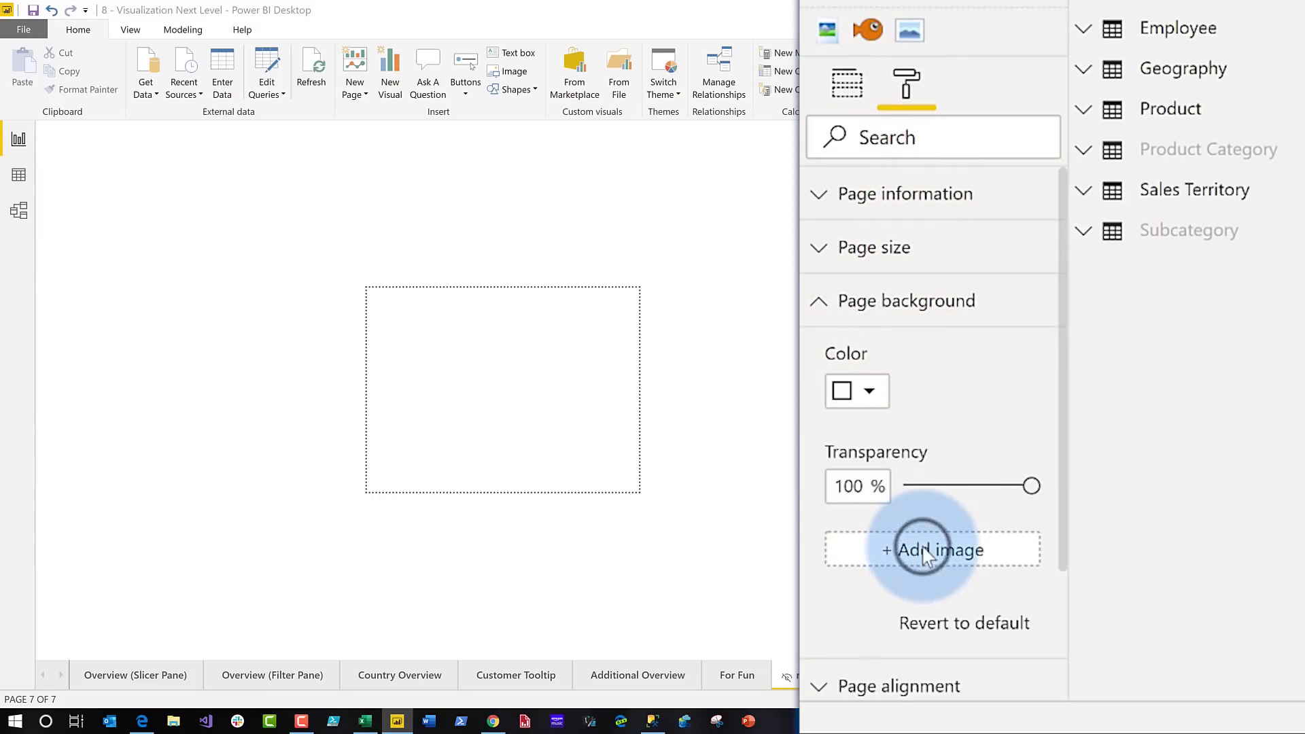
pyautogui.doubleClick(239, 138)
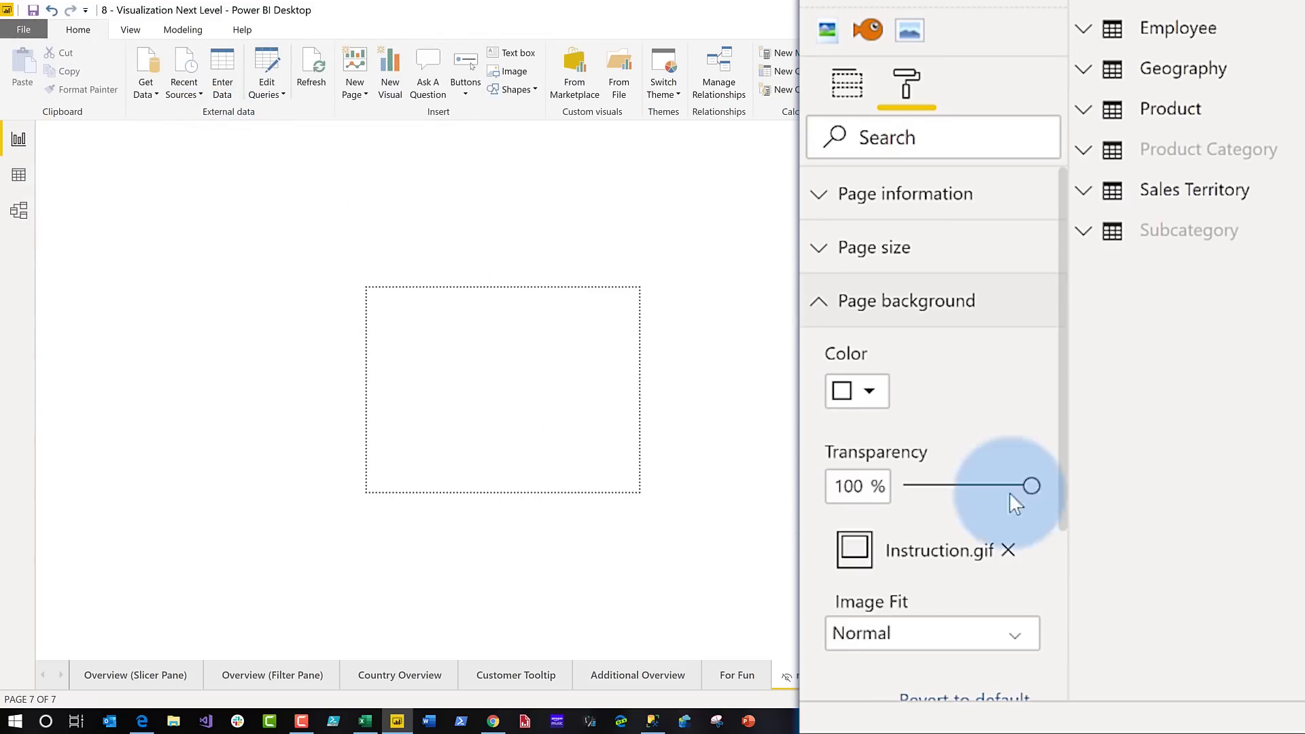
pyautogui.moveTo(1031, 486); pyautogui.dragTo(848, 482)
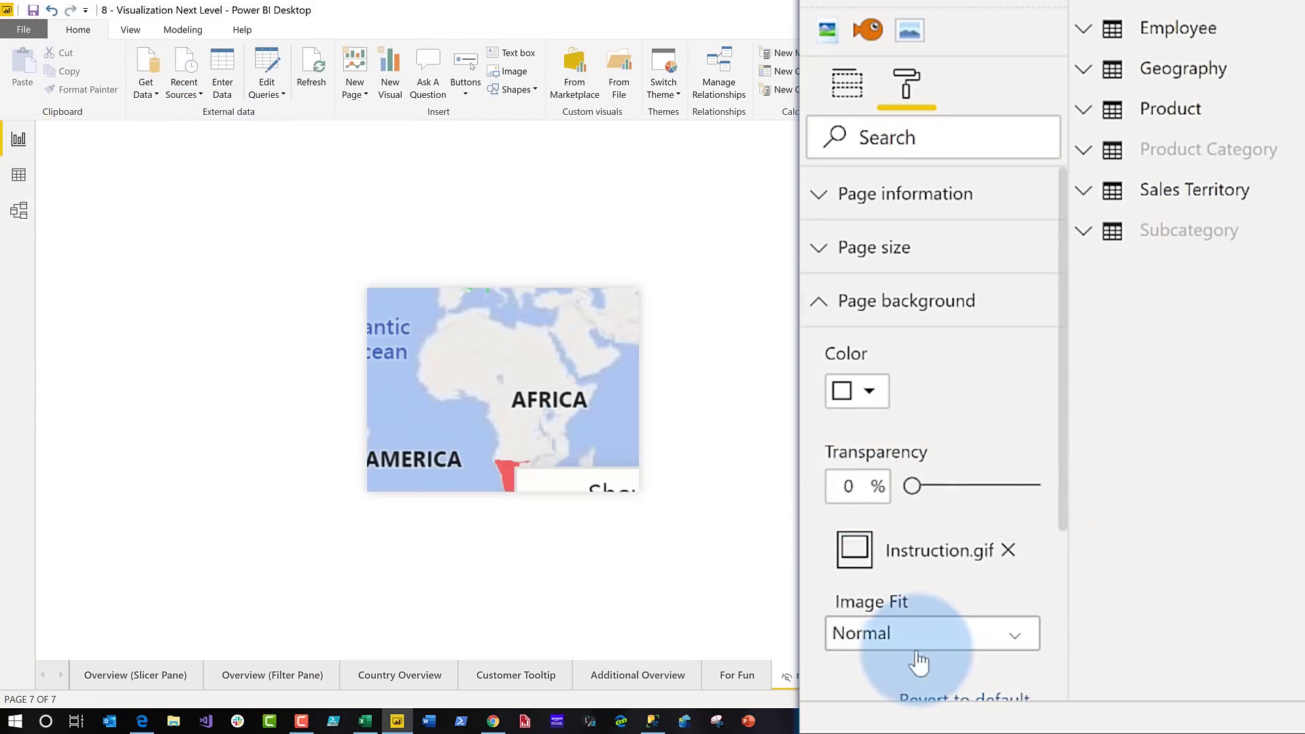
pyautogui.click(915, 632)
pyautogui.click(878, 566)
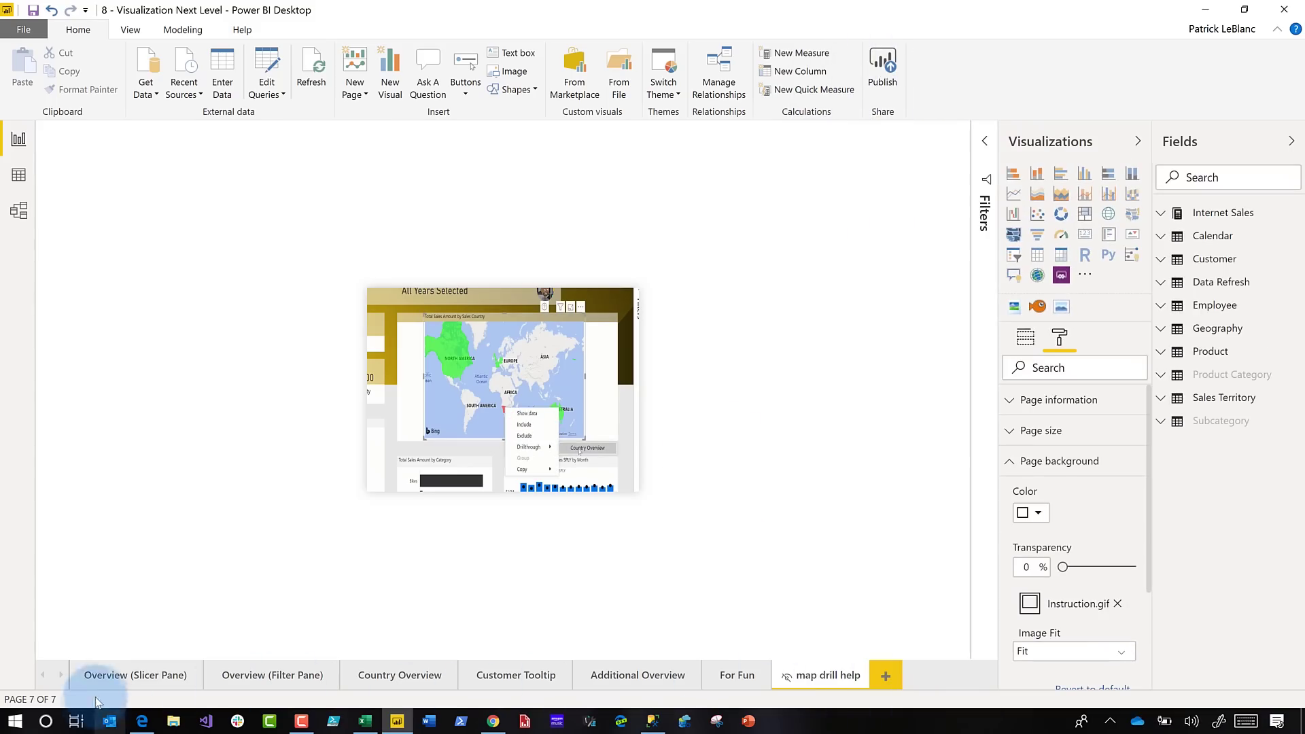
# On the Overview (Slicer Pane) page, switch the sales-by-country map's Visual header tooltip icon On.
pyautogui.click(118, 682)
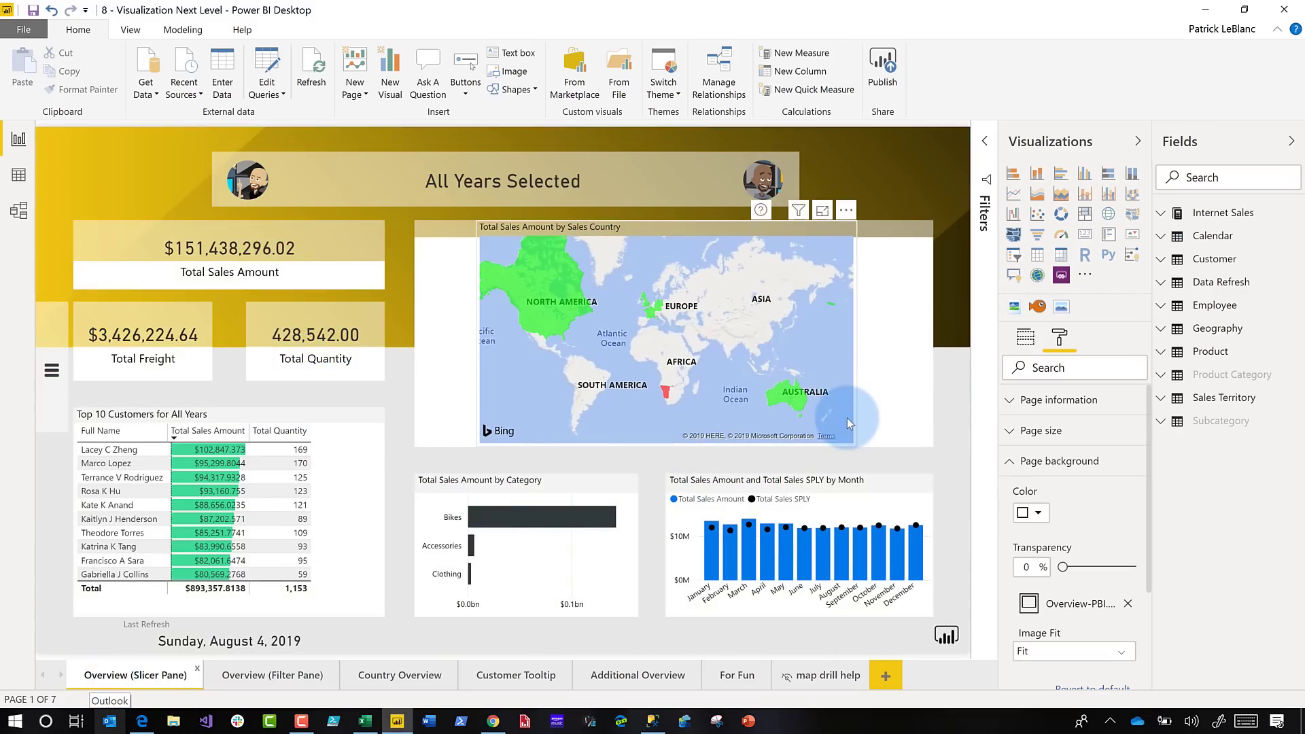
pyautogui.click(846, 418)
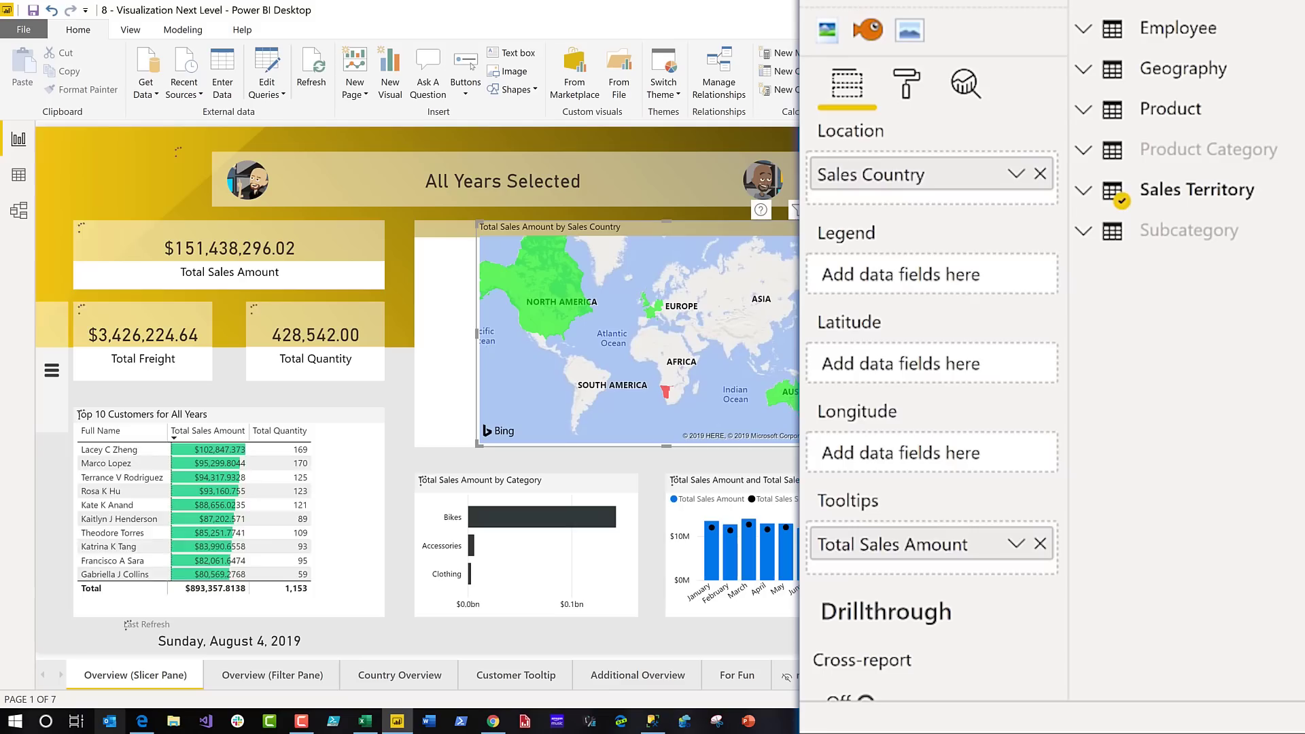
pyautogui.click(904, 76)
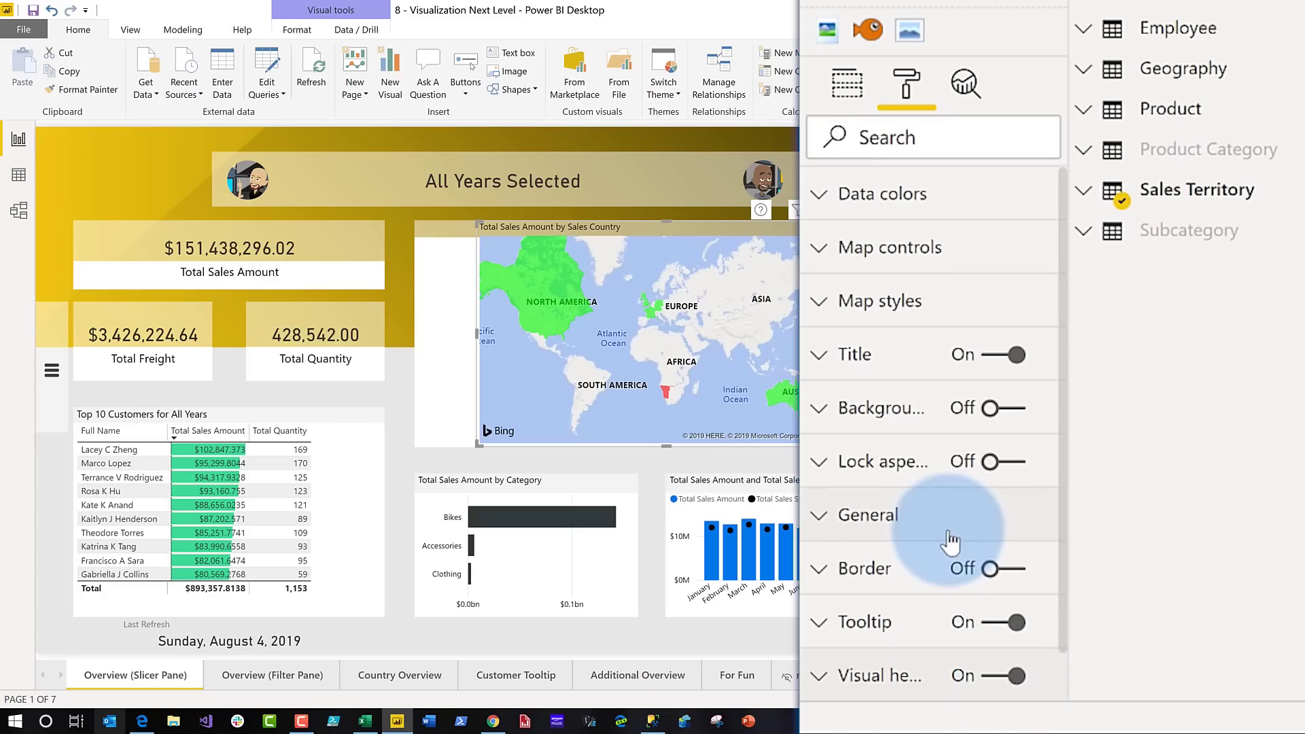
pyautogui.scroll(-1, 870, 469)
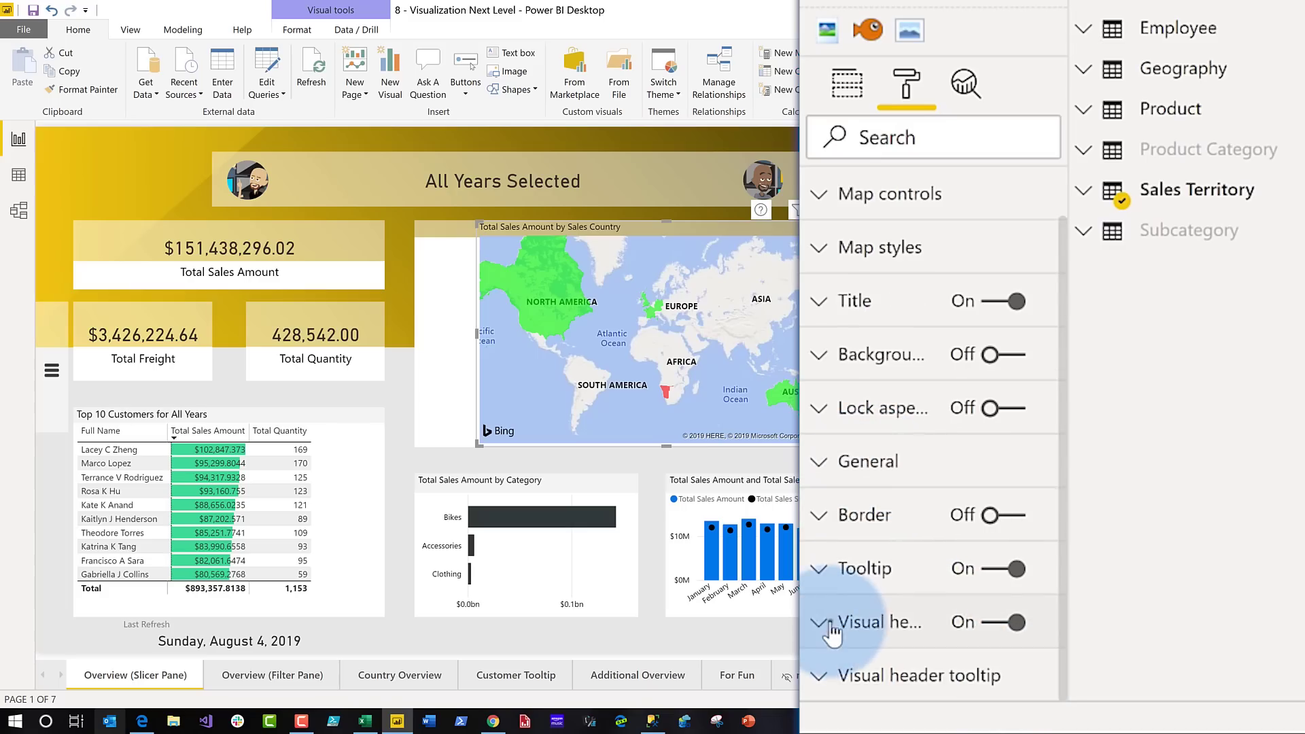
pyautogui.click(836, 620)
pyautogui.scroll(-15, 908, 494)
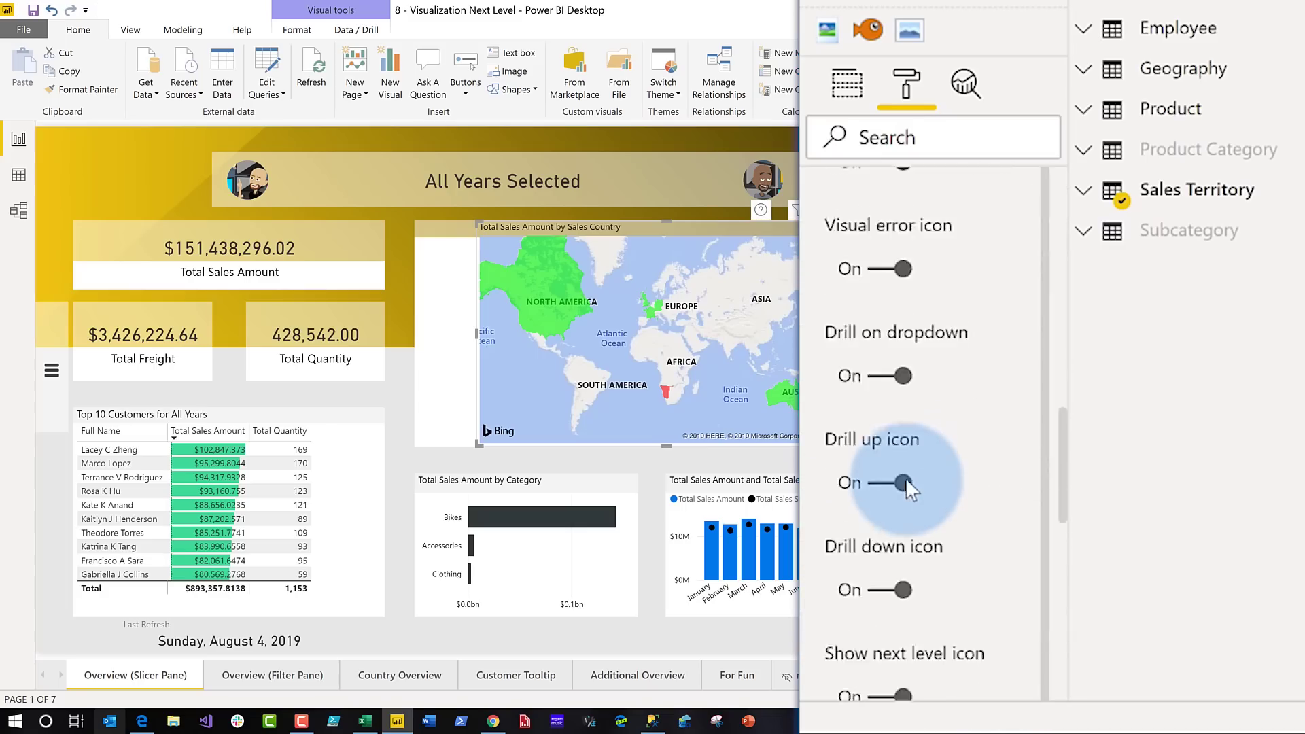
pyautogui.scroll(-3, 910, 489)
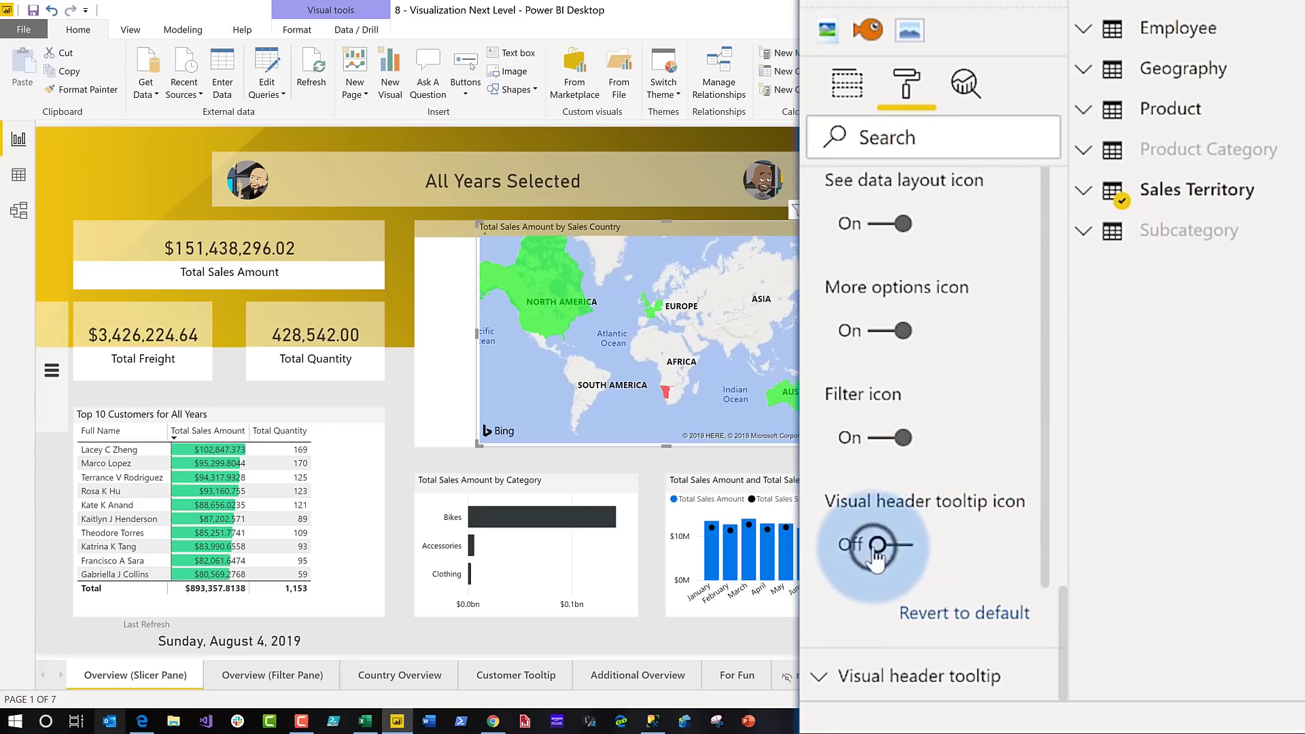
pyautogui.click(894, 597)
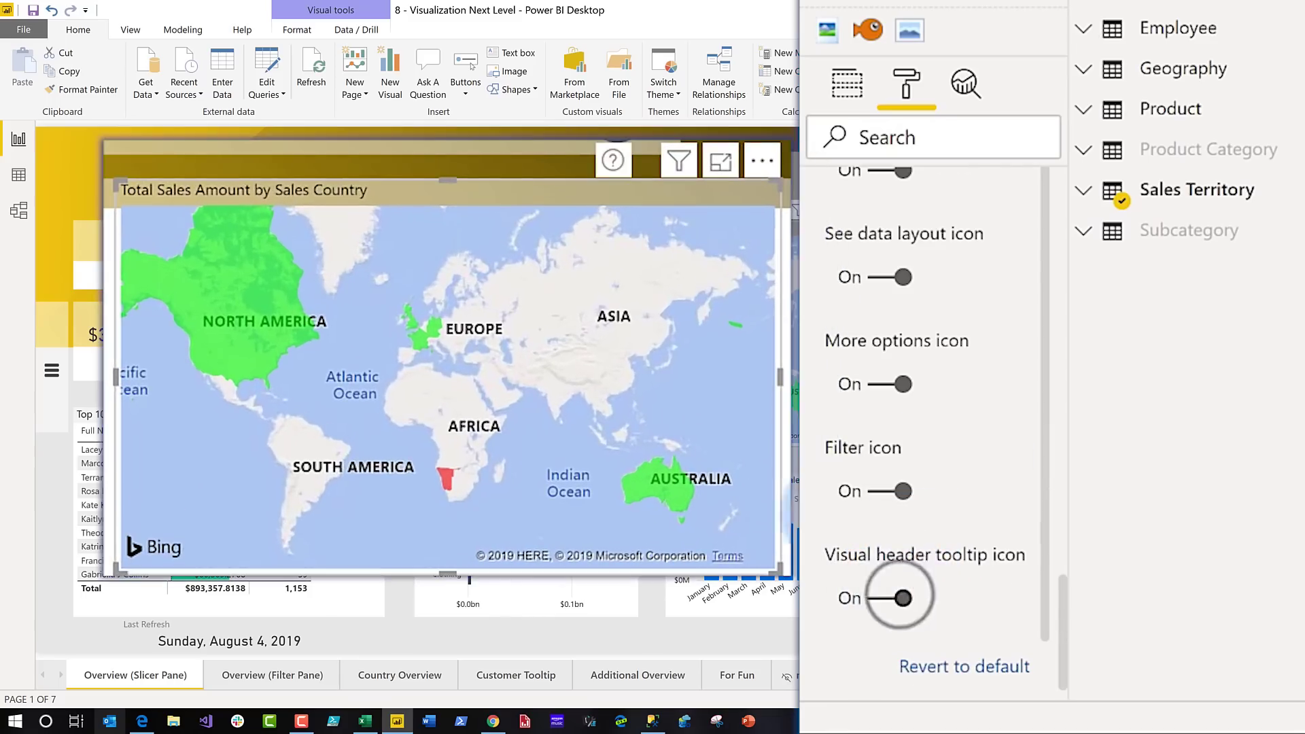
pyautogui.scroll(5, 918, 449)
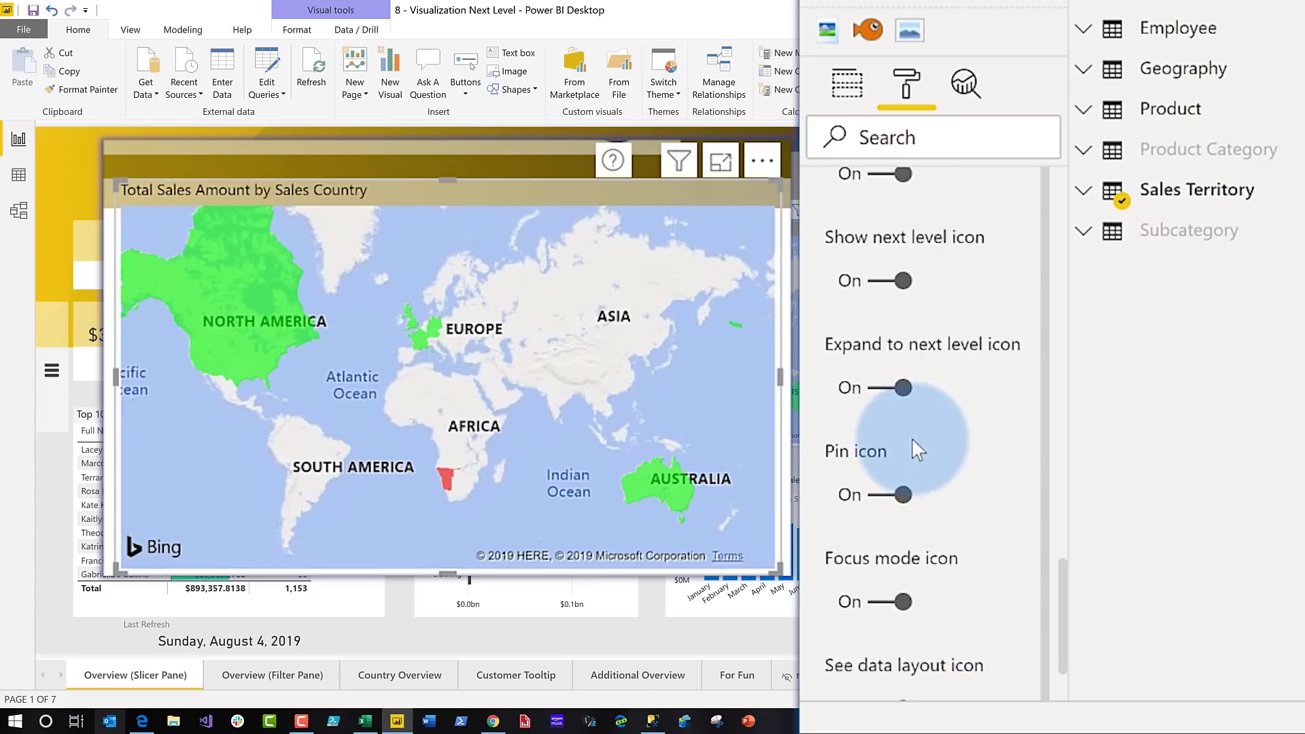
pyautogui.scroll(10, 912, 437)
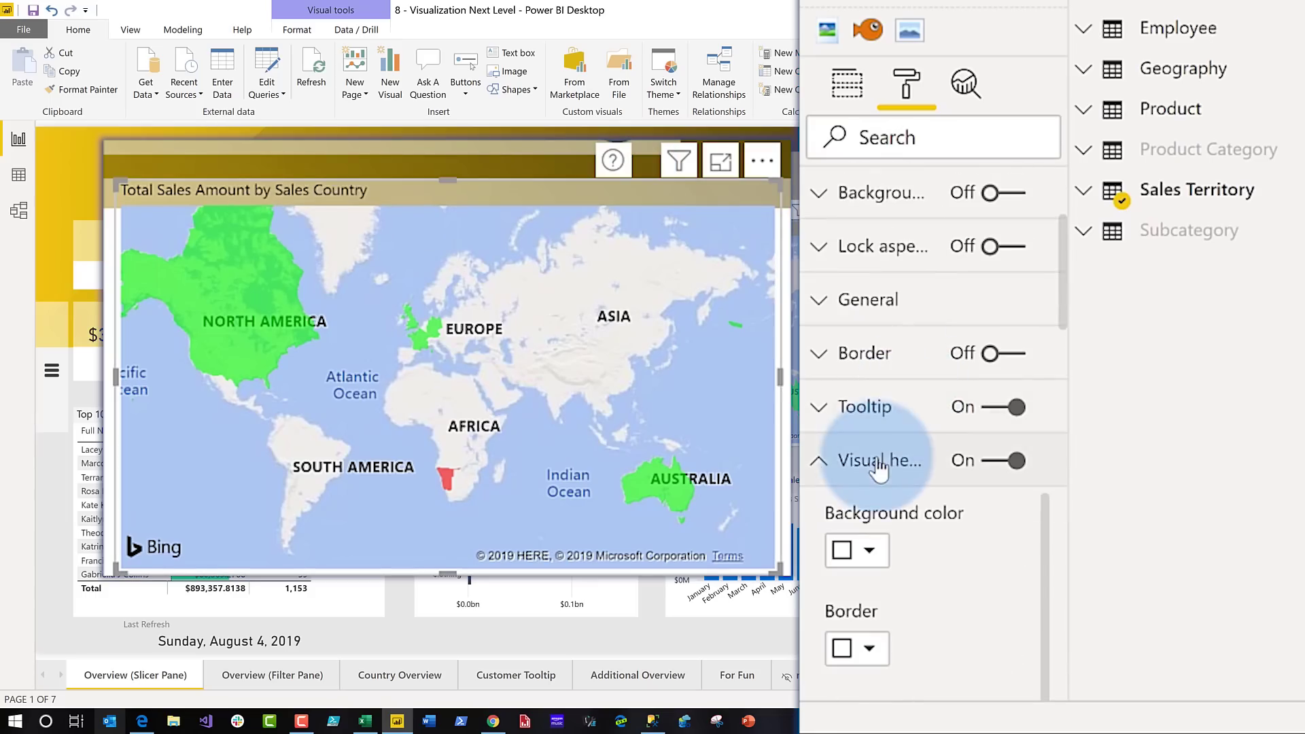
pyautogui.click(879, 469)
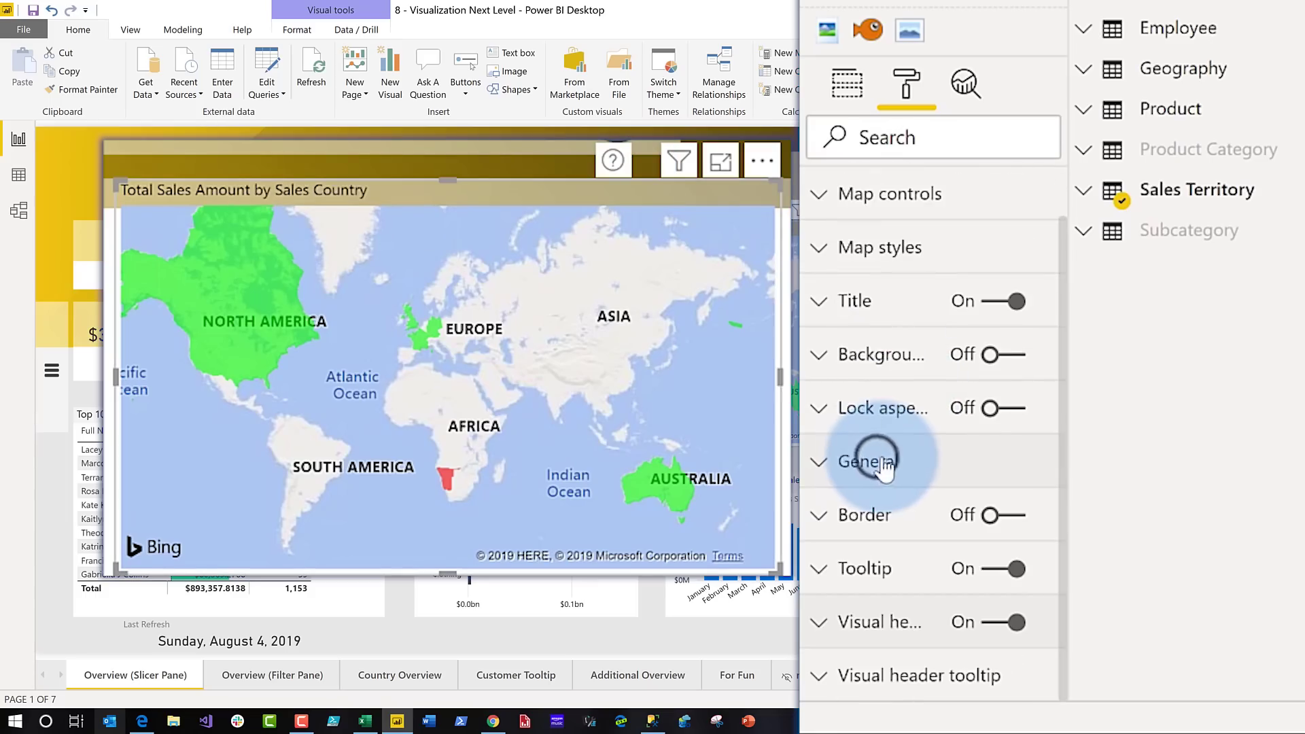
# Set the visual header tooltip report page to 'map drill help' and test it on the map's ? icon.
pyautogui.click(926, 676)
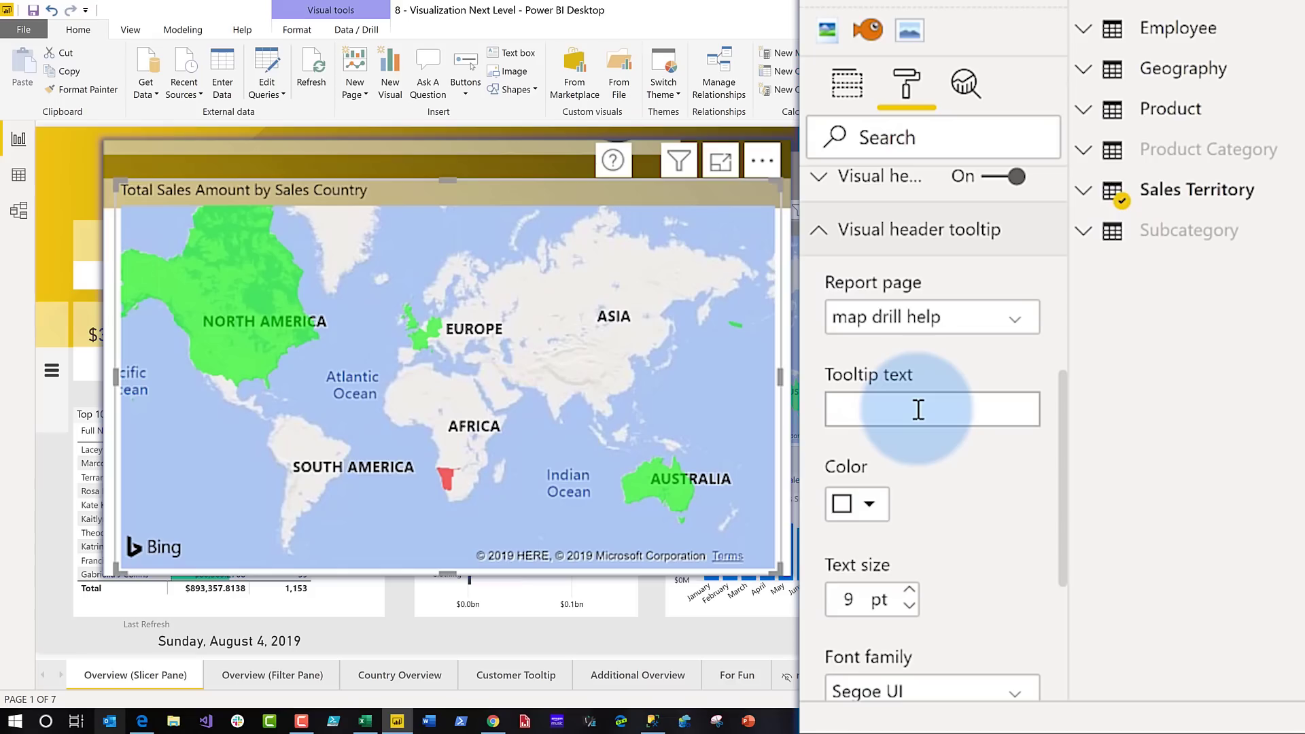
pyautogui.click(938, 321)
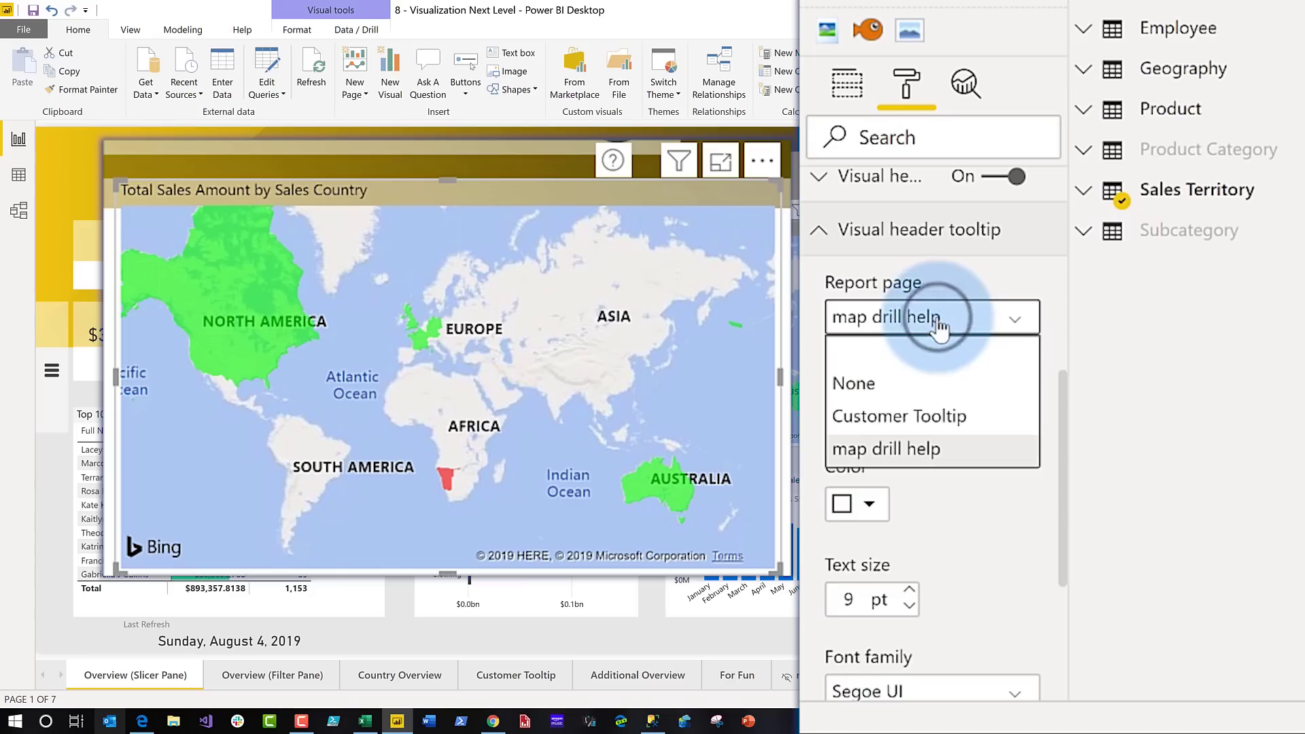
pyautogui.click(939, 453)
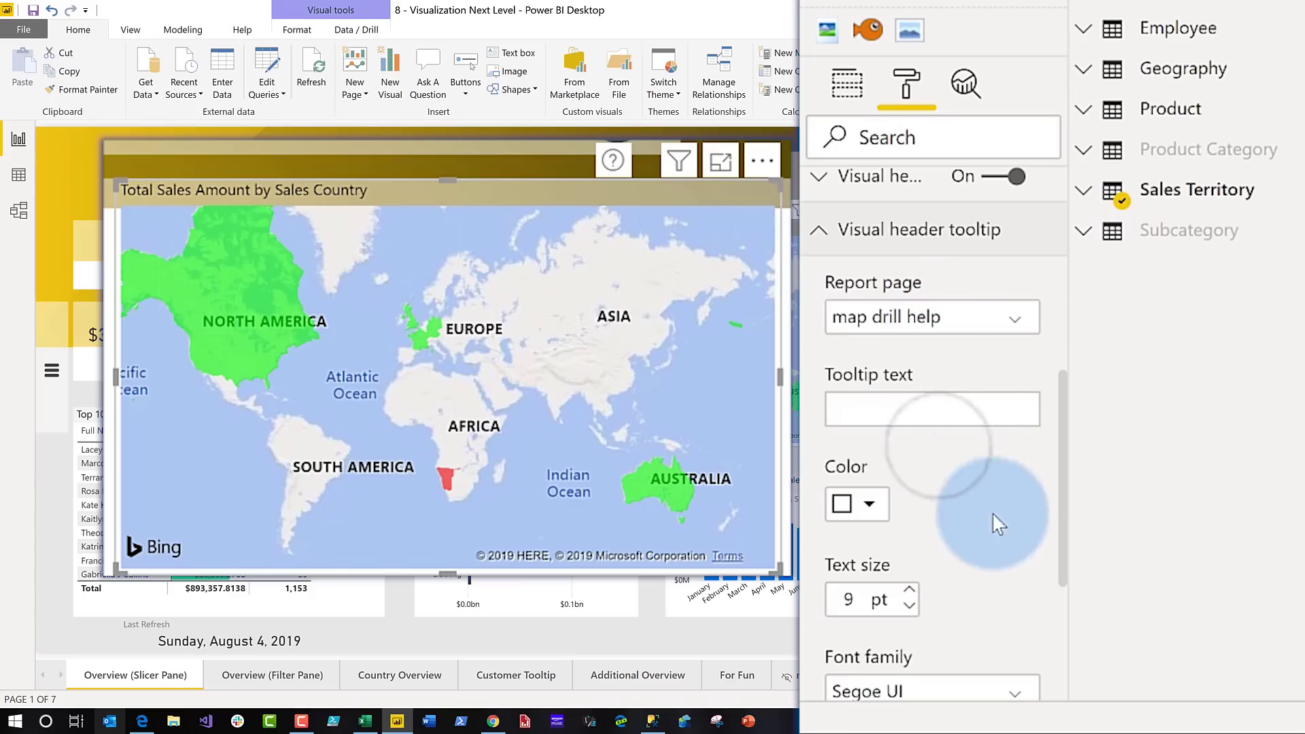
pyautogui.click(877, 234)
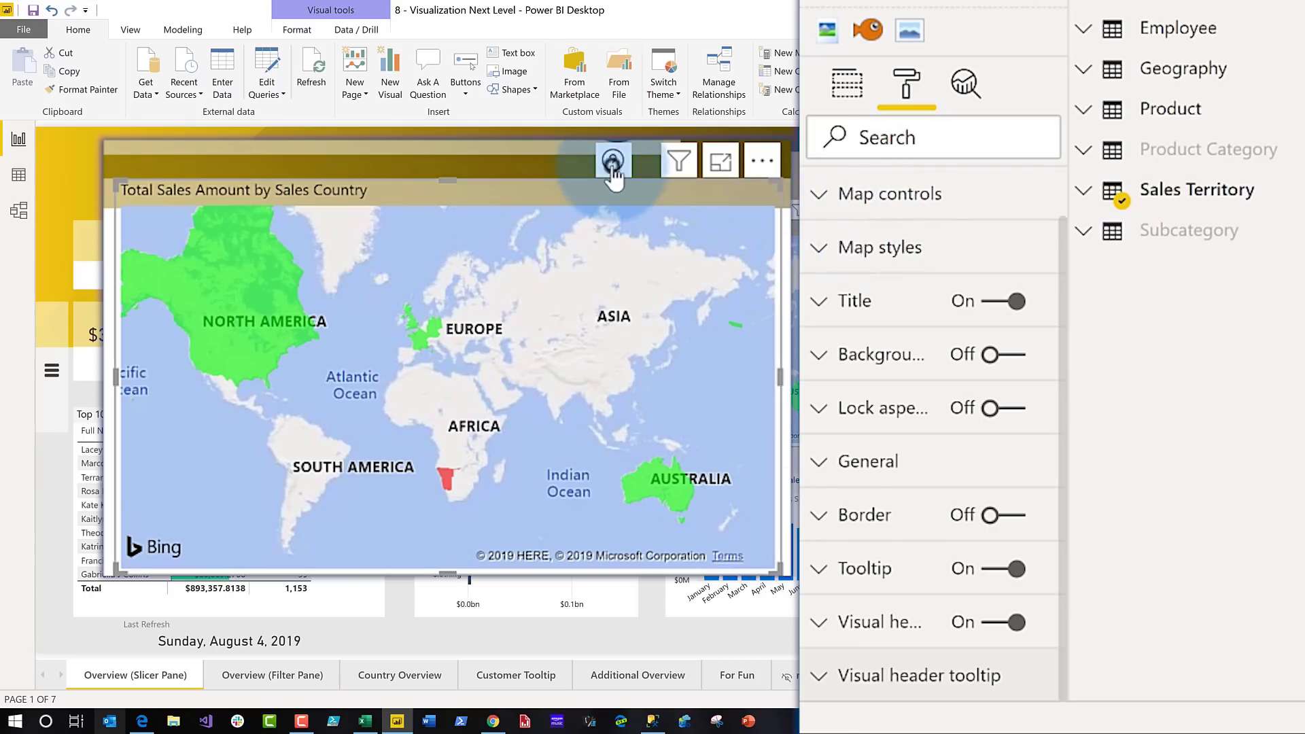
pyautogui.moveTo(614, 176)
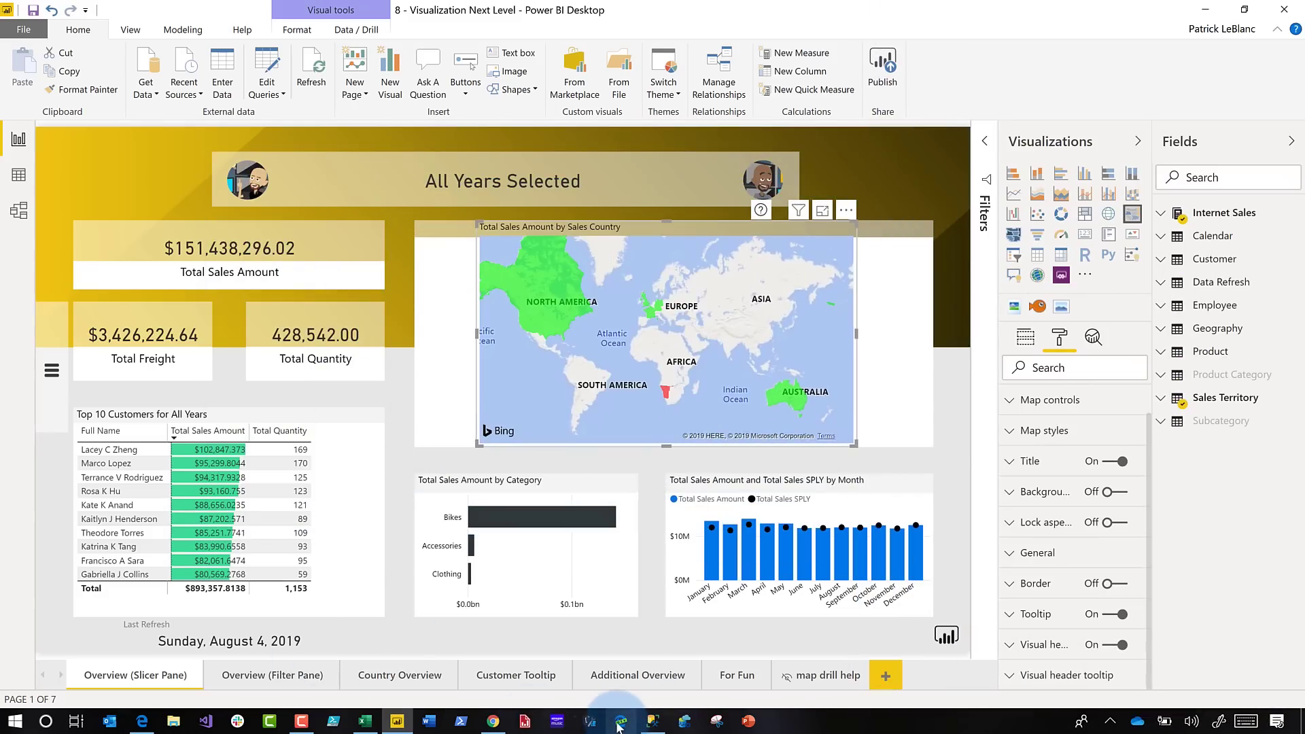
# In Edge, open '8 - Visualization Next Level' from My workspace and view the map's ? tooltip.
pyautogui.click(619, 722)
pyautogui.click(343, 251)
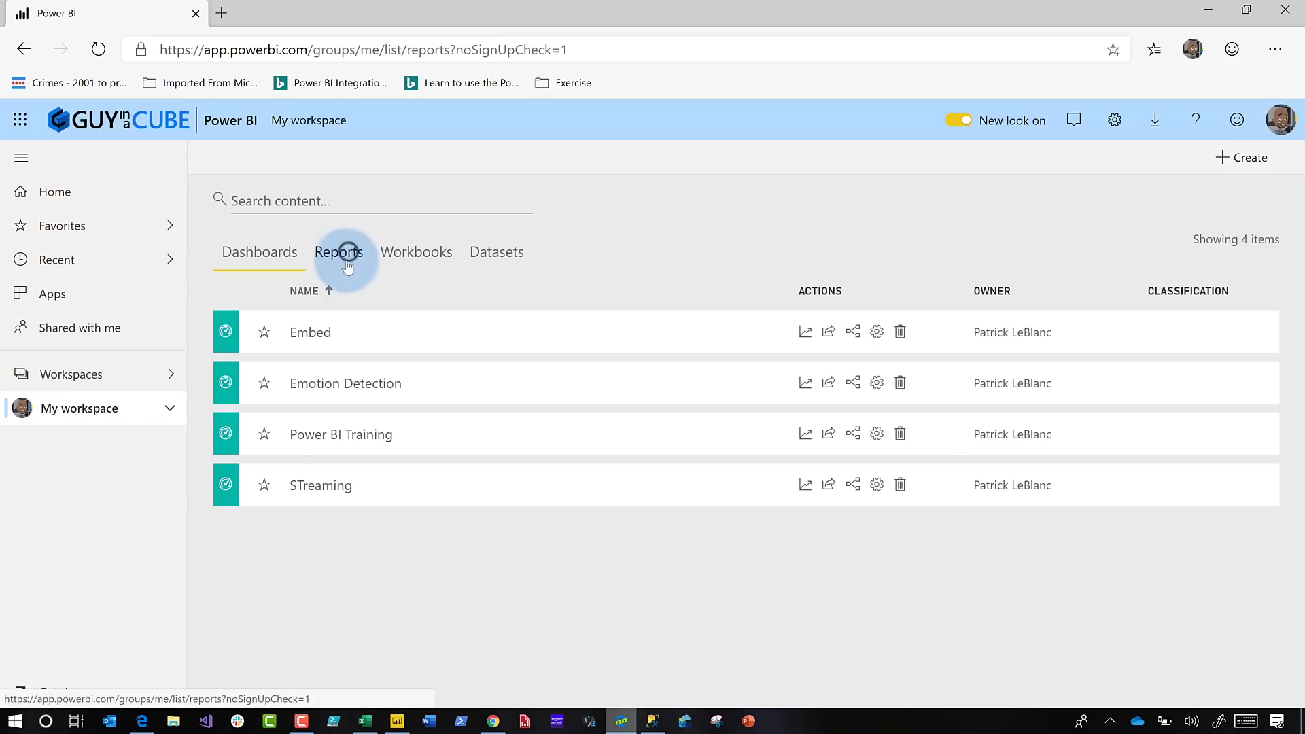
pyautogui.click(371, 378)
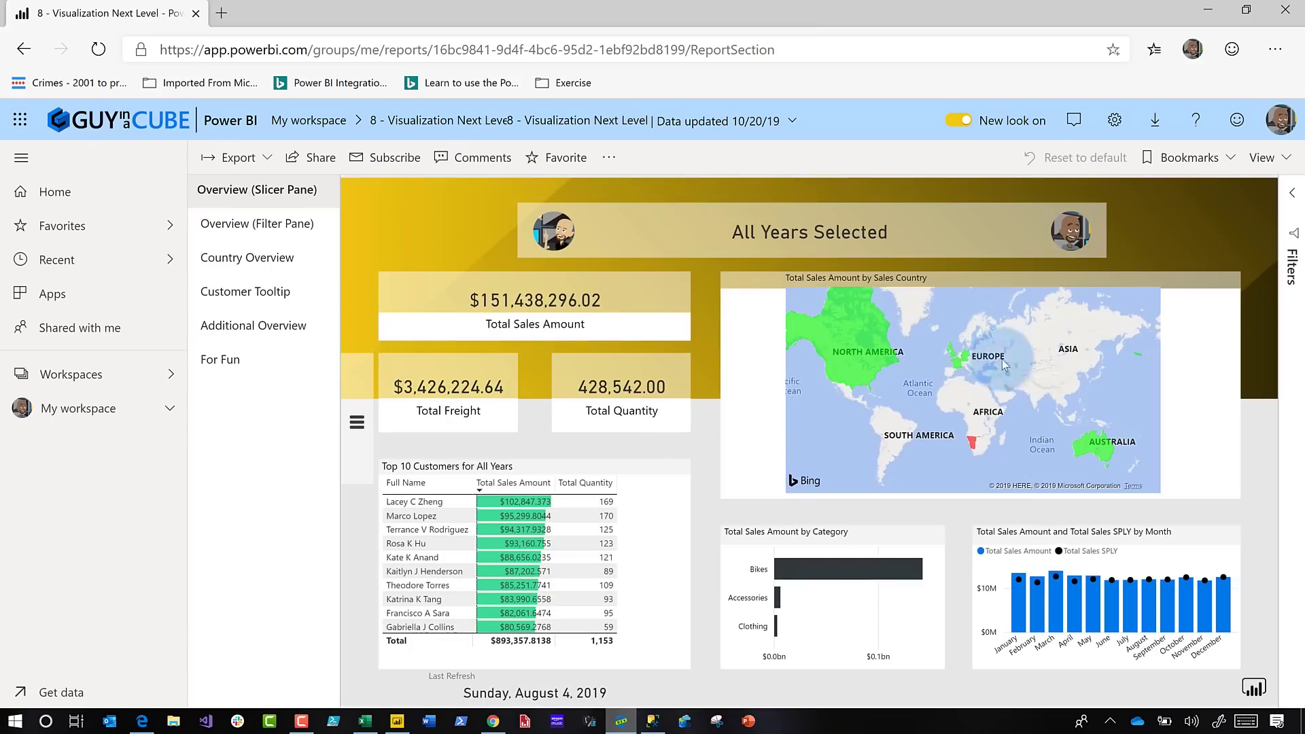
pyautogui.moveTo(1065, 284)
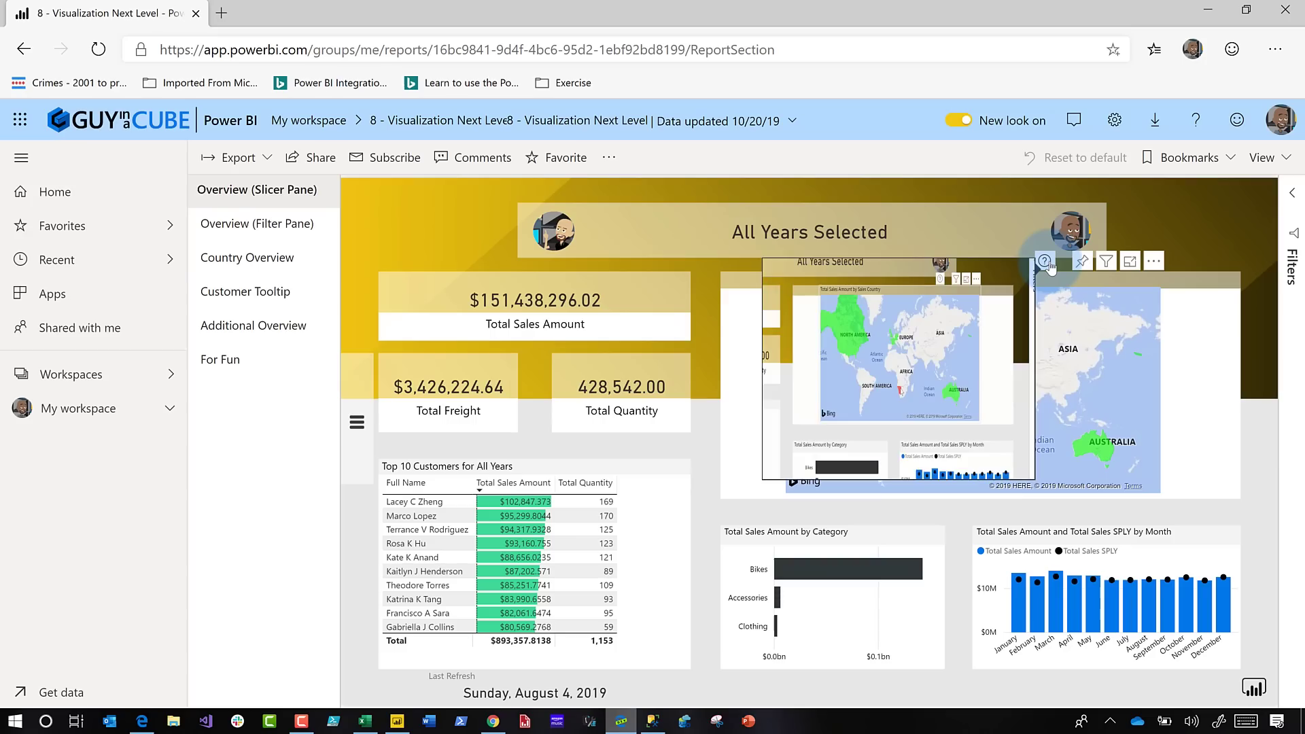